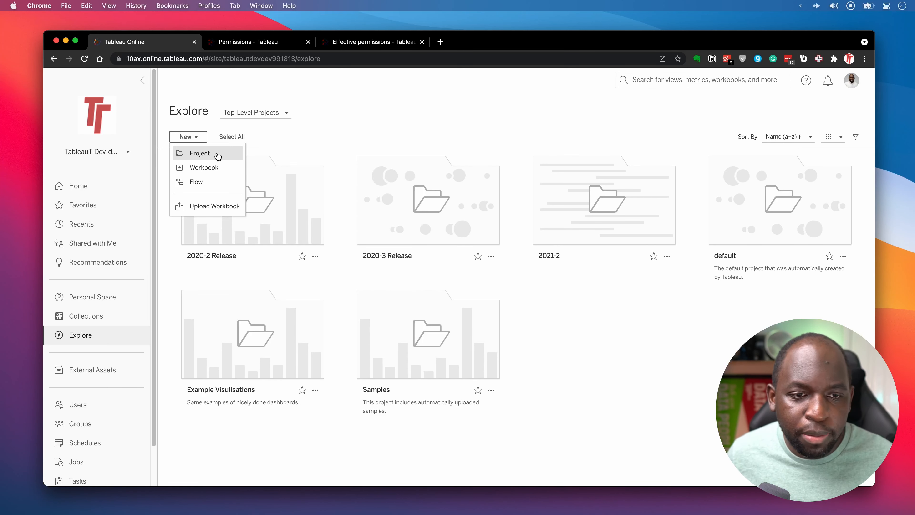
Open the 2020-2 Release project to list its Metrics and Workbook Upload folders and workbooks.
left_click(260, 221)
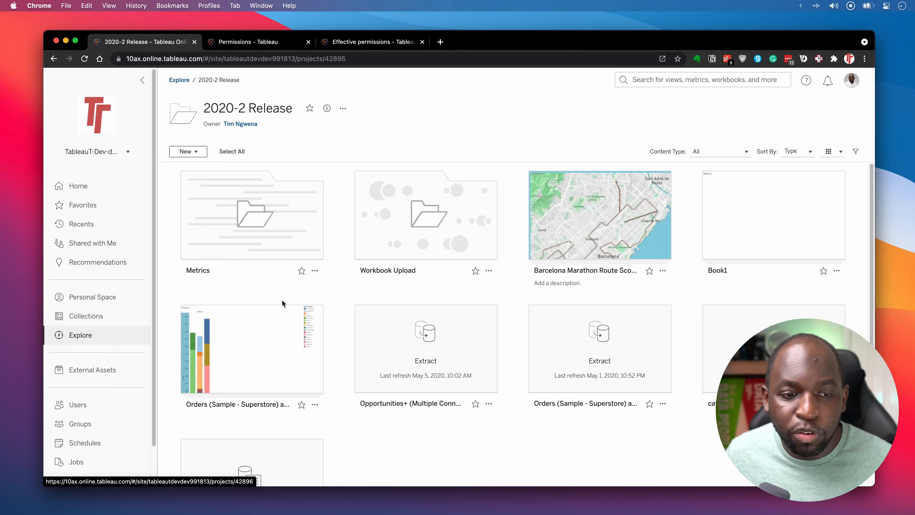
mouse_move(260, 239)
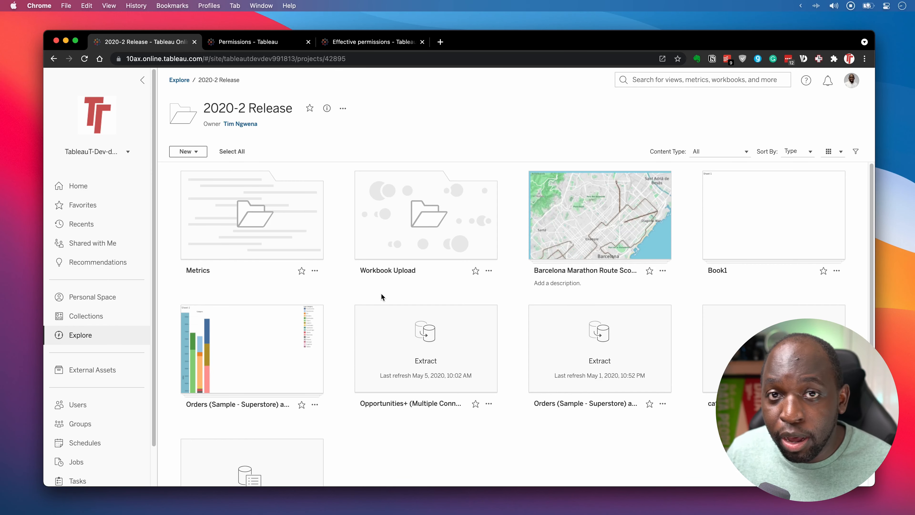
Search Google for 'tableau server roles' in a new browser tab.
left_click(279, 47)
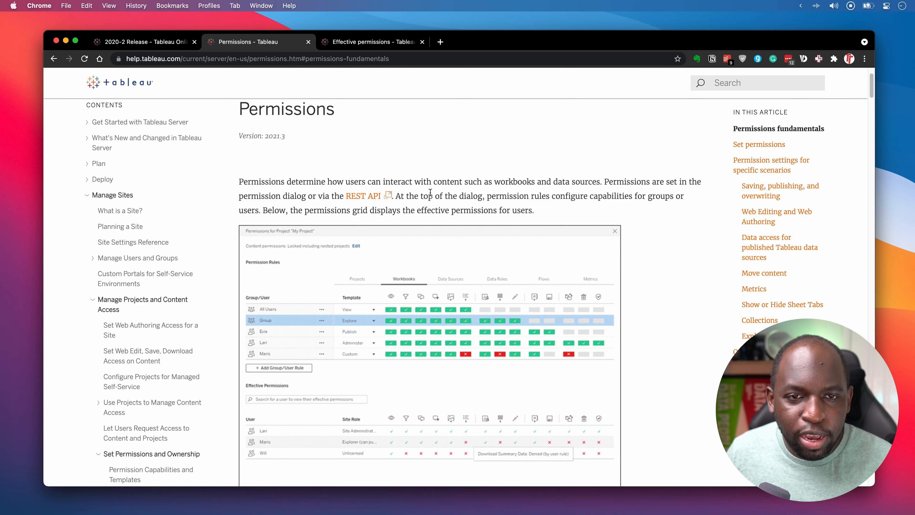
left_click(439, 43)
type("ta")
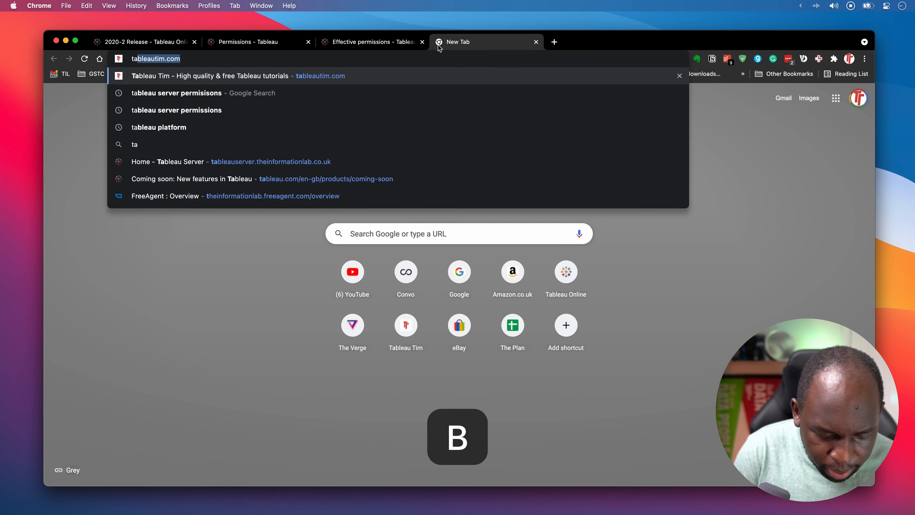
type("bleau server roles")
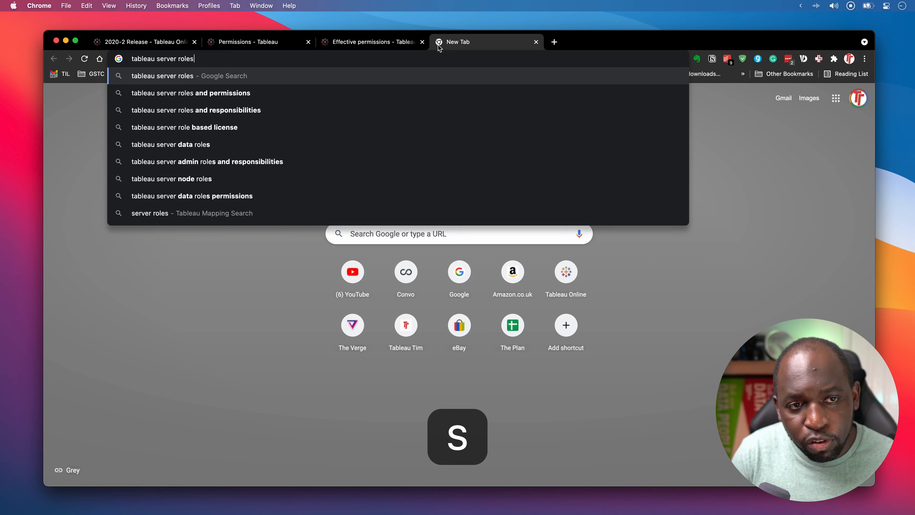
key("Return")
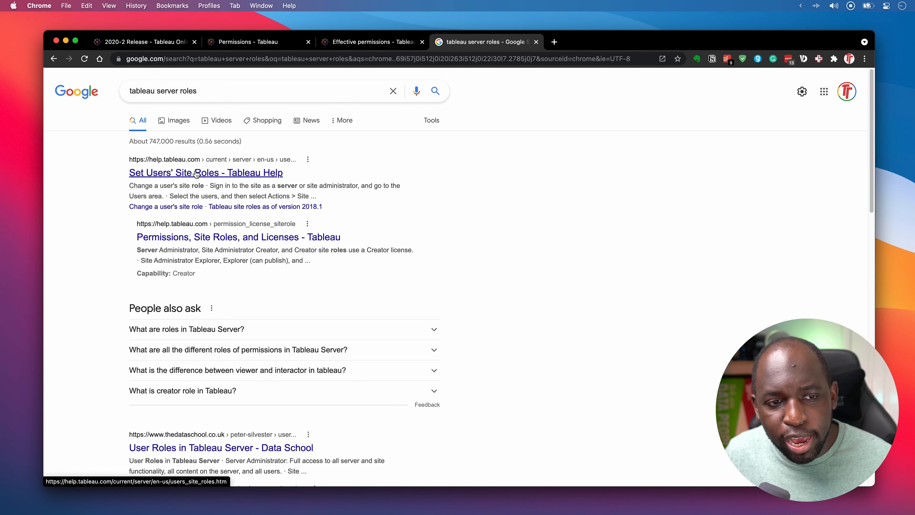
Open the Set Users' Site Roles article and read down the roles table to Unlicensed.
left_click(192, 173)
scroll(569, 289, "down", 10)
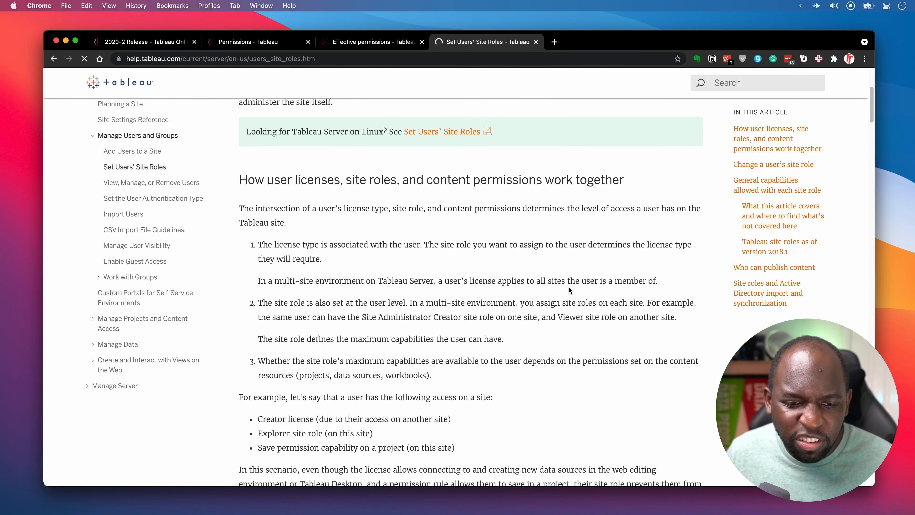
scroll(568, 290, "down", 15)
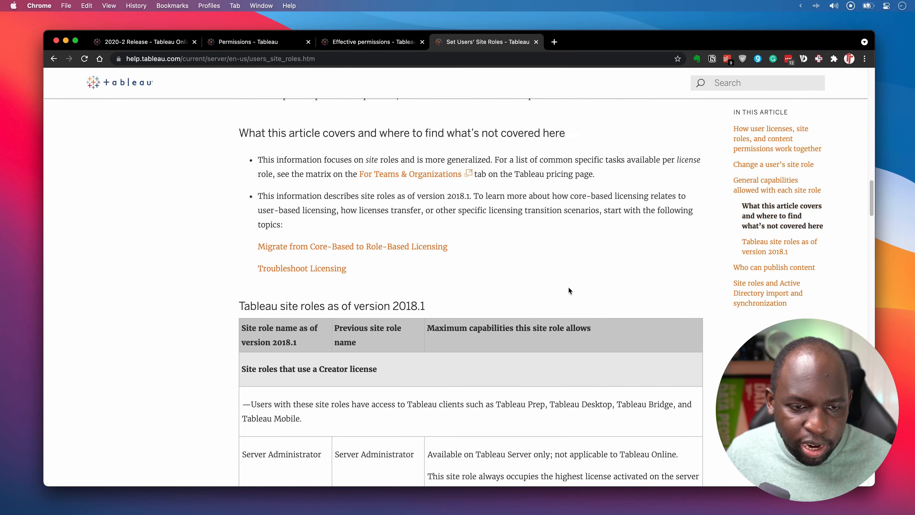
scroll(568, 286, "down", 5)
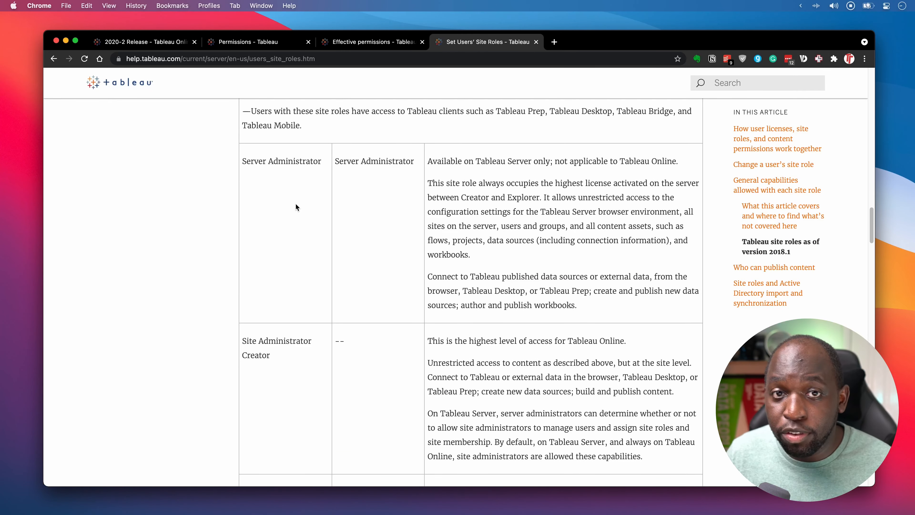
scroll(298, 212, "down", 14)
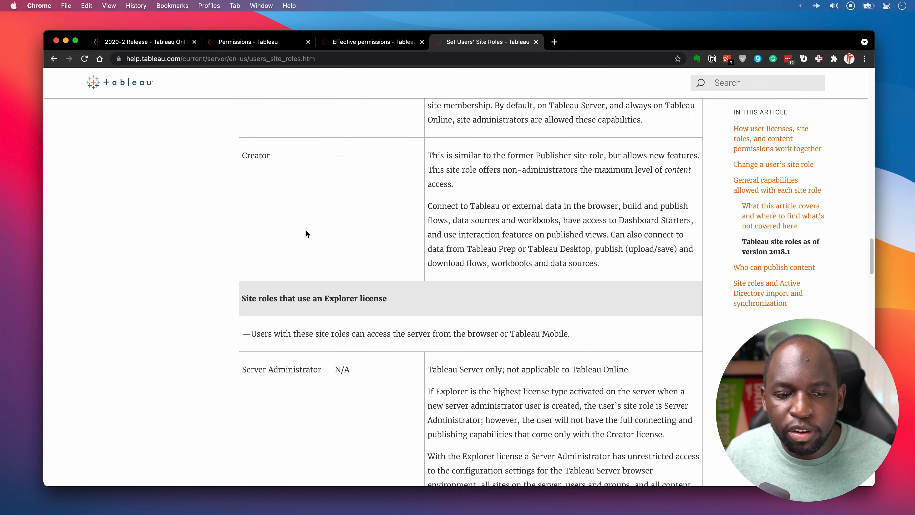
scroll(306, 234, "down", 5)
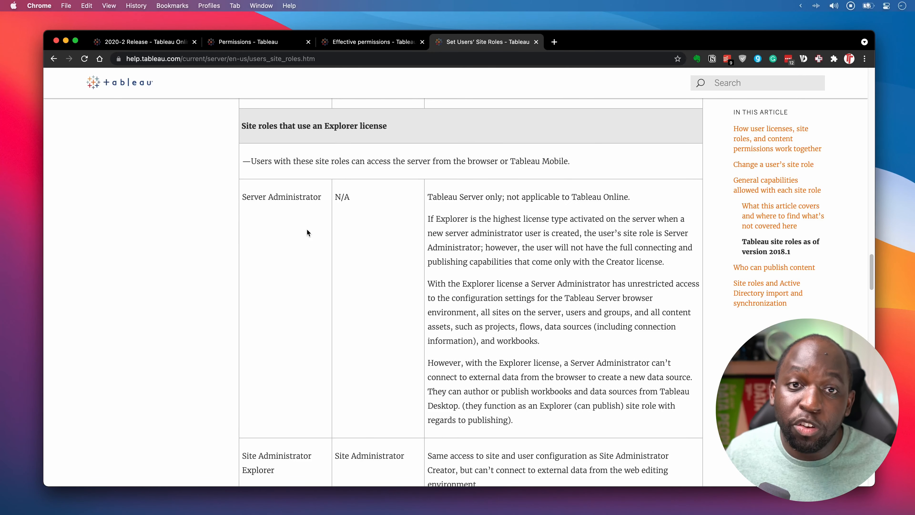
scroll(307, 230, "down", 5)
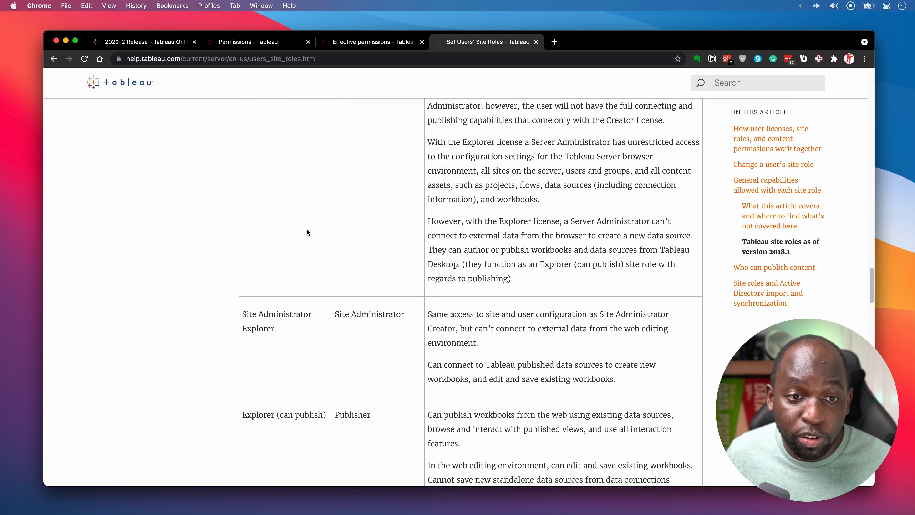
scroll(307, 229, "up", 5)
scroll(307, 230, "down", 7)
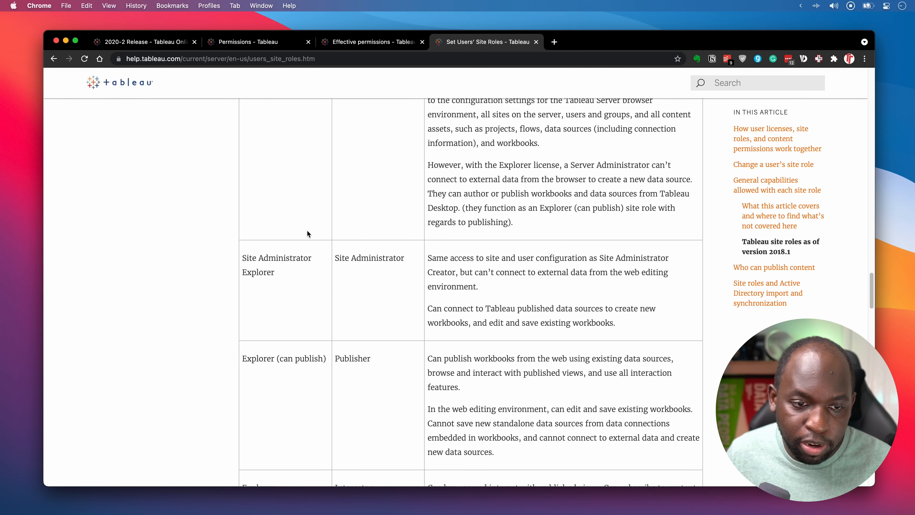
scroll(308, 233, "down", 20)
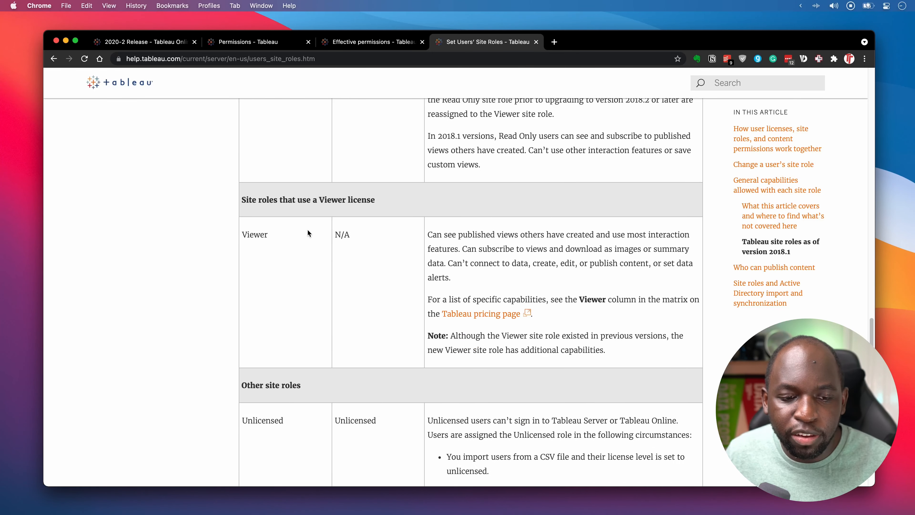
scroll(308, 230, "down", 10)
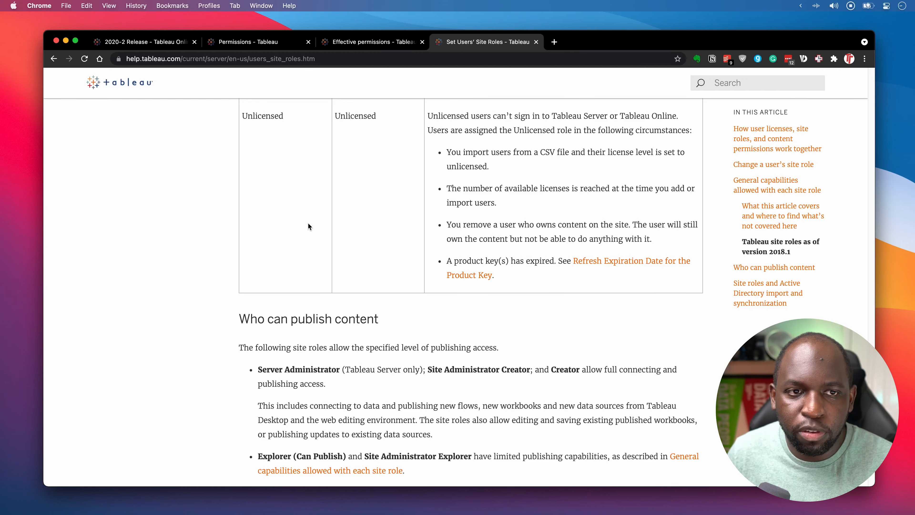
Return to the 2020-2 Release project page and open the Metrics project's '...' actions menu.
left_click(262, 47)
left_click(151, 42)
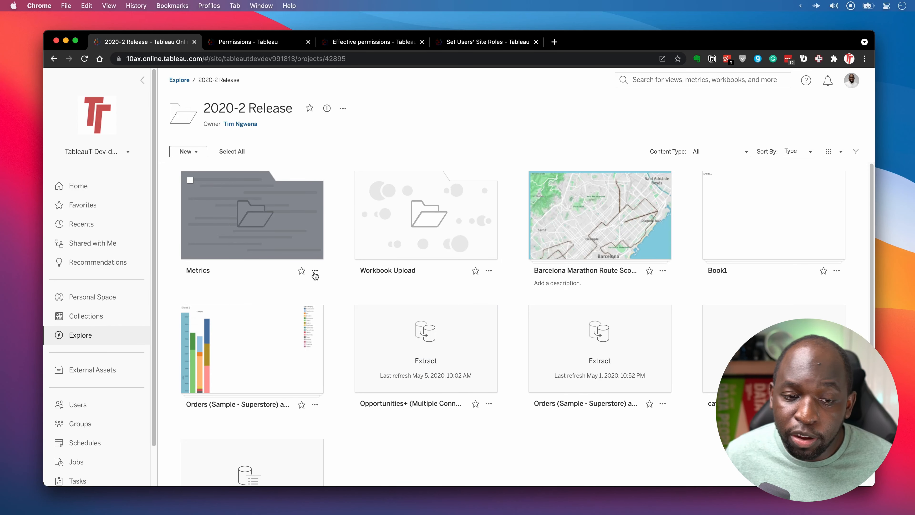
key("ctrl")
left_click_drag(348, 235, 315, 274)
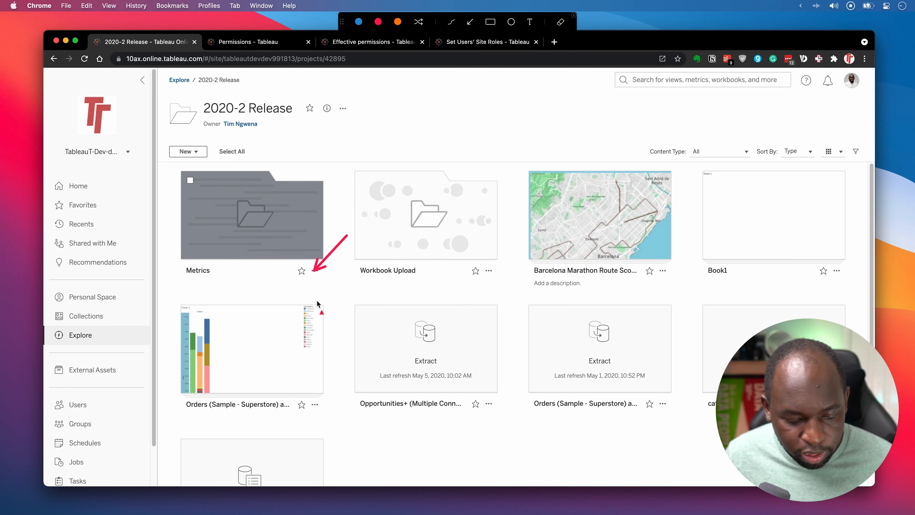
key("ctrl")
left_click(315, 273)
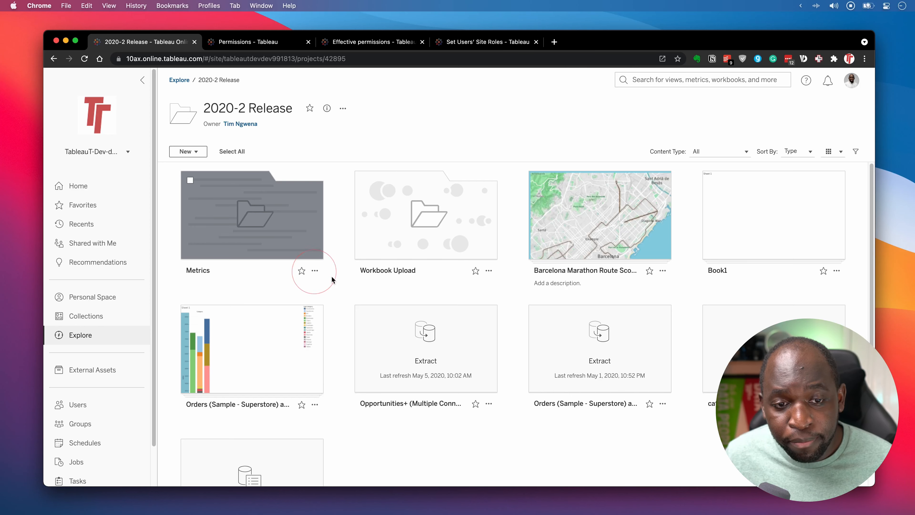
left_click(314, 271)
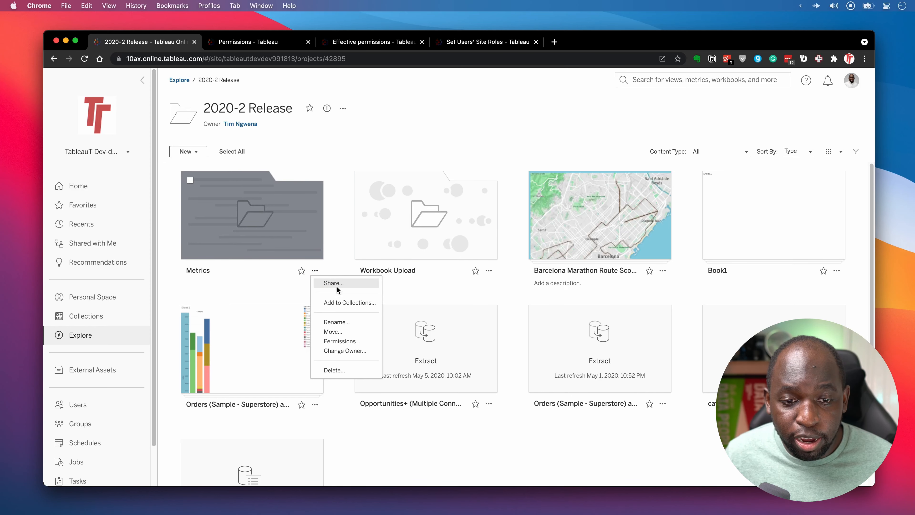
Open Permissions for the Metrics project, showing All Users on the Publish template.
left_click(357, 341)
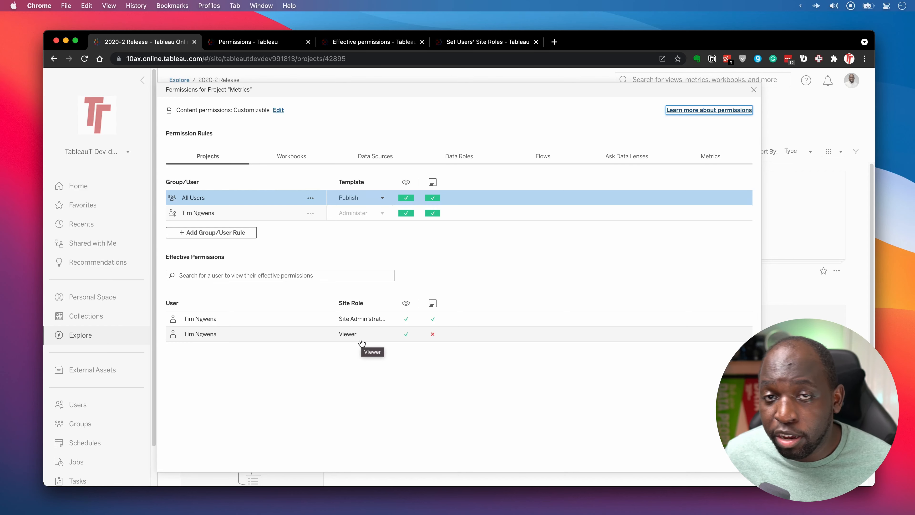
key("ctrl")
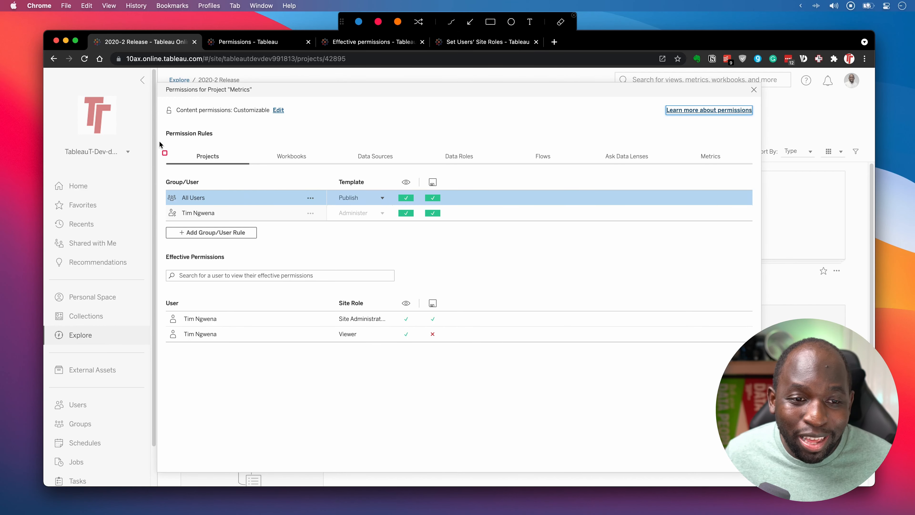
mouse_move(159, 140)
left_mouse_down()
mouse_move(382, 202)
mouse_move(749, 166)
left_mouse_up()
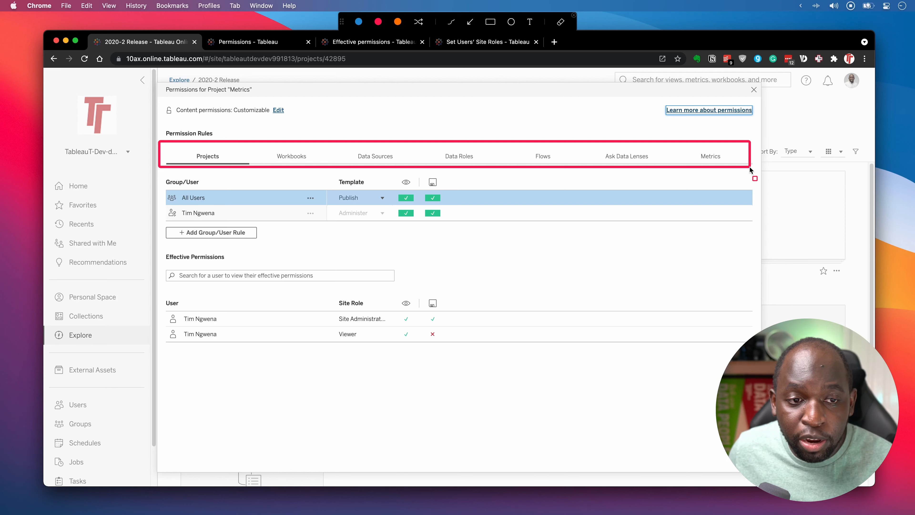
left_click(470, 23)
left_click_drag(285, 211, 220, 158)
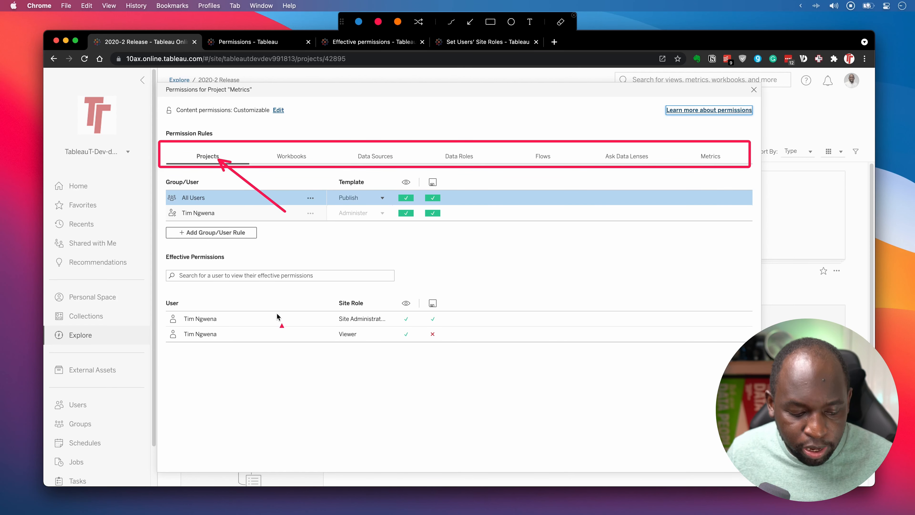
key("Escape")
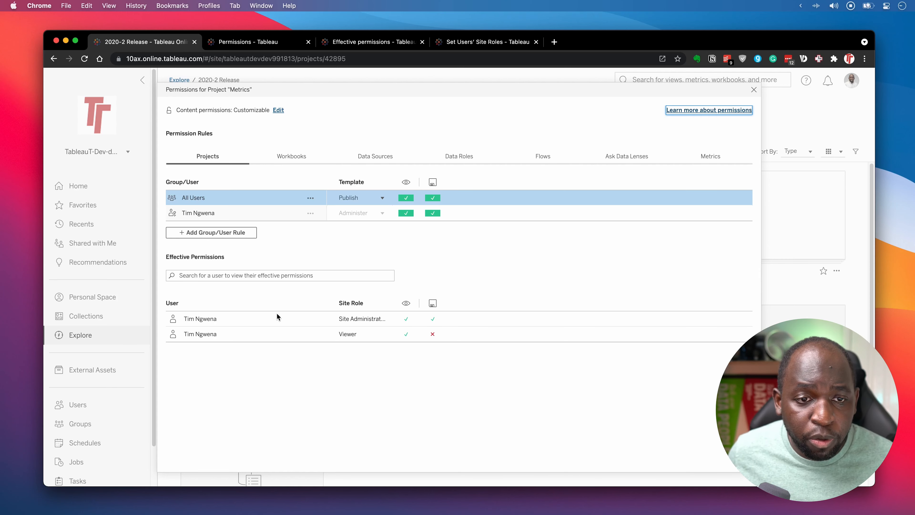
left_click(288, 159)
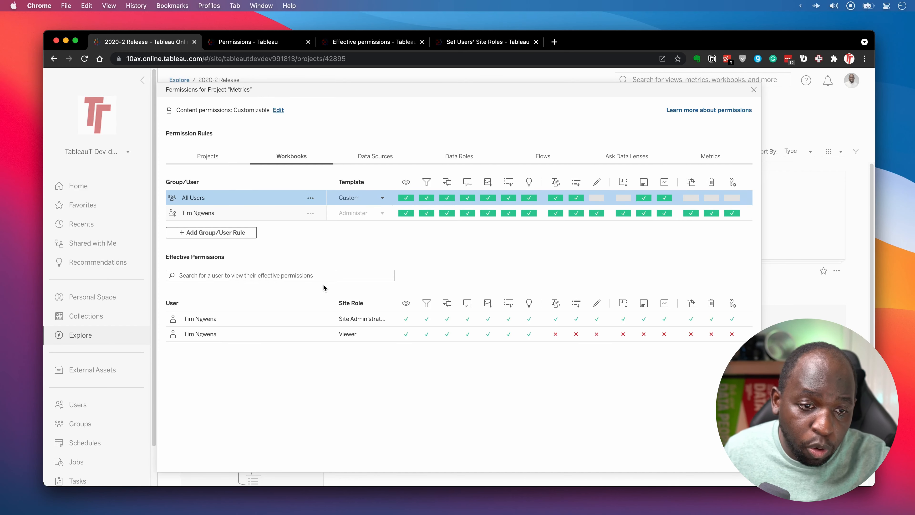
left_click(376, 158)
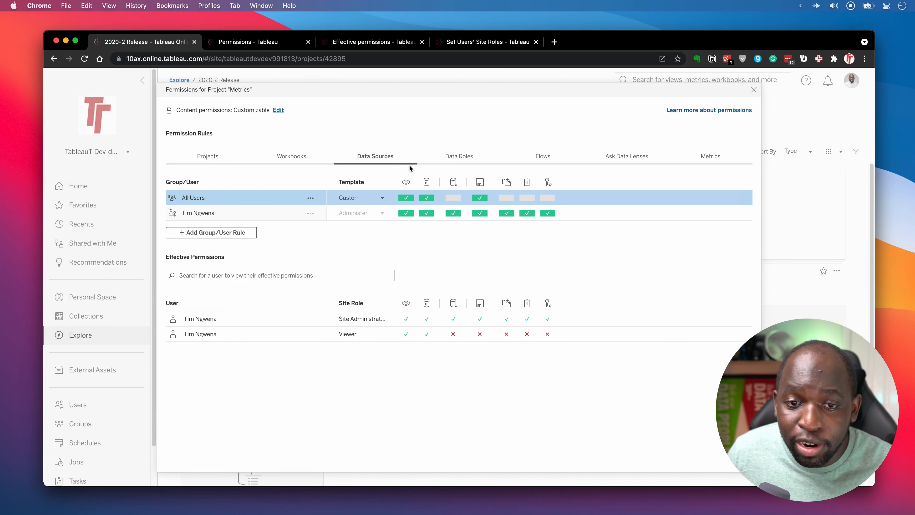
left_click(455, 157)
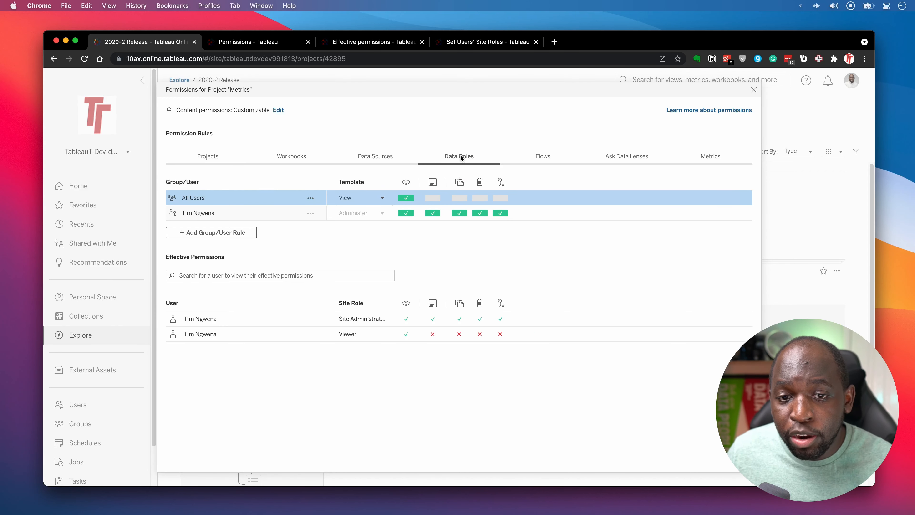
left_click(544, 157)
left_click(634, 162)
left_click(708, 159)
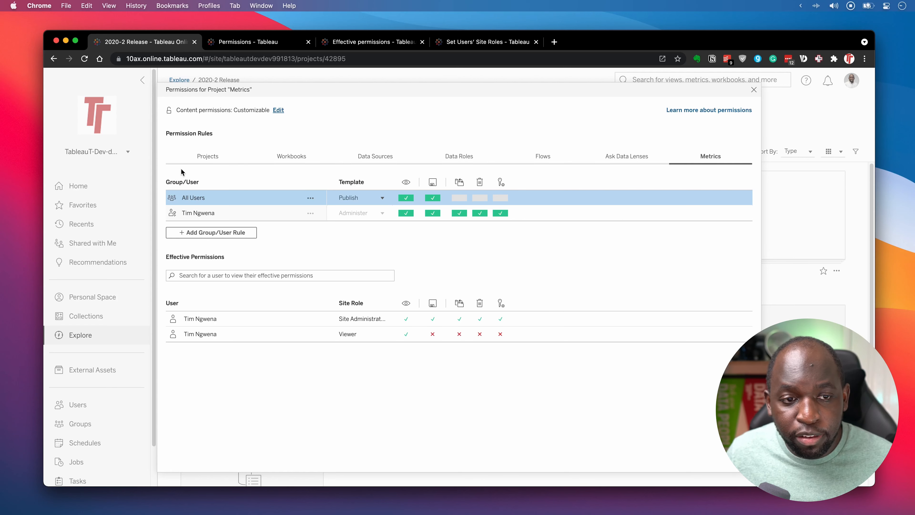
left_click(208, 158)
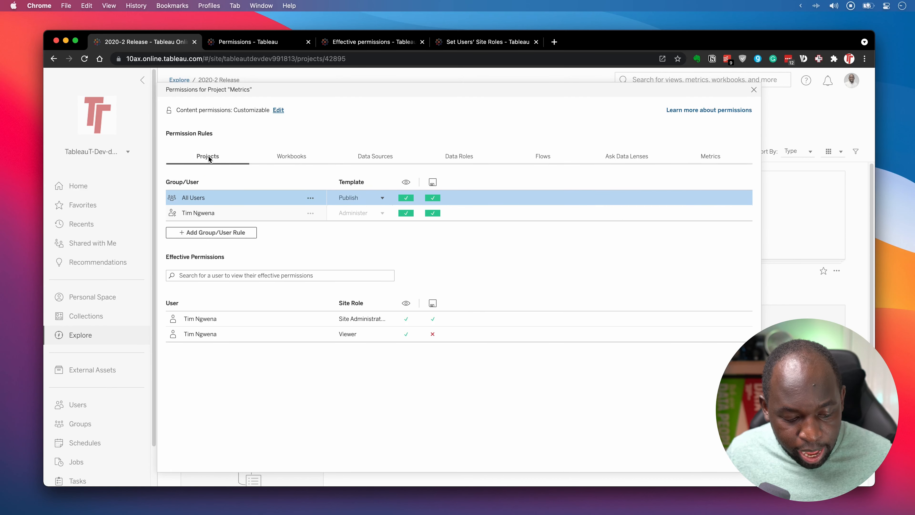
key("ctrl+a")
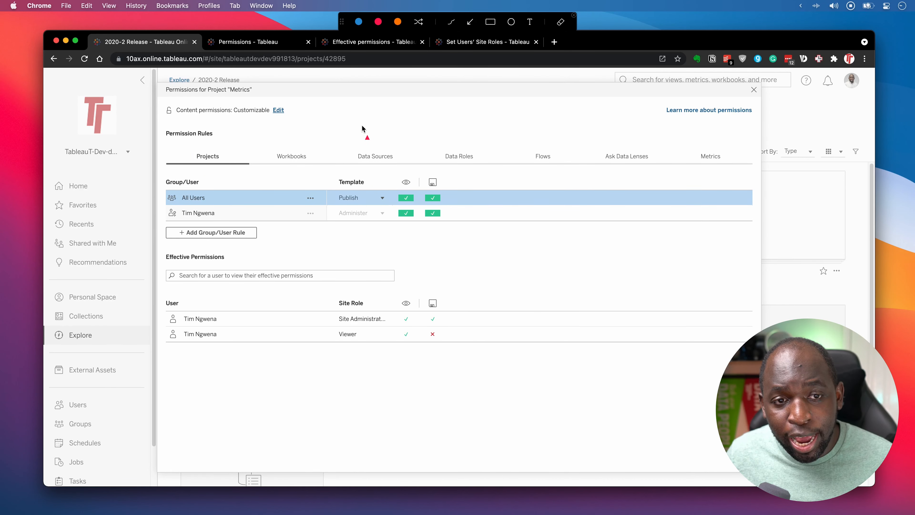
left_click_drag(362, 126, 291, 114)
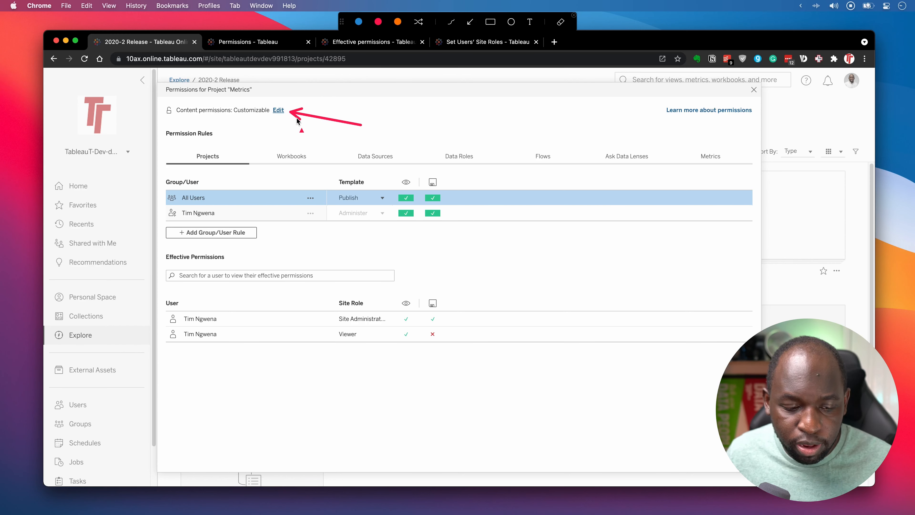
key("ctrl+a")
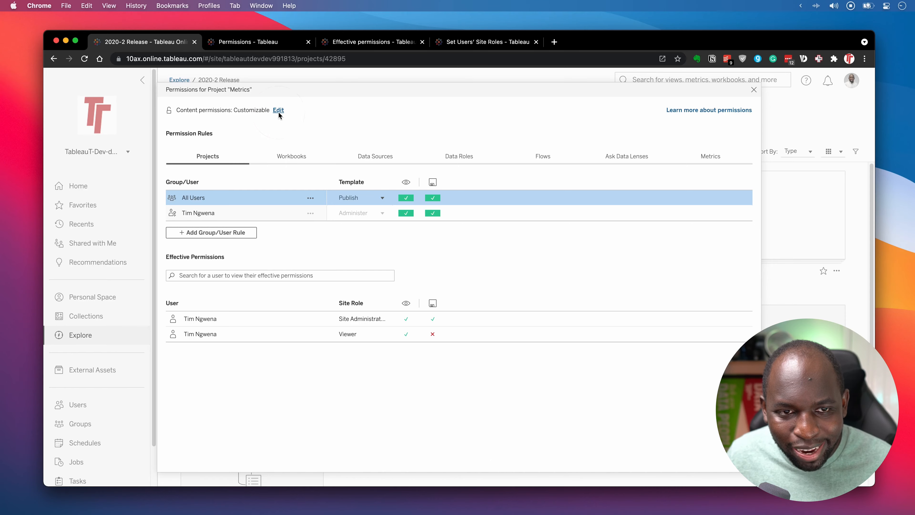
left_click(279, 112)
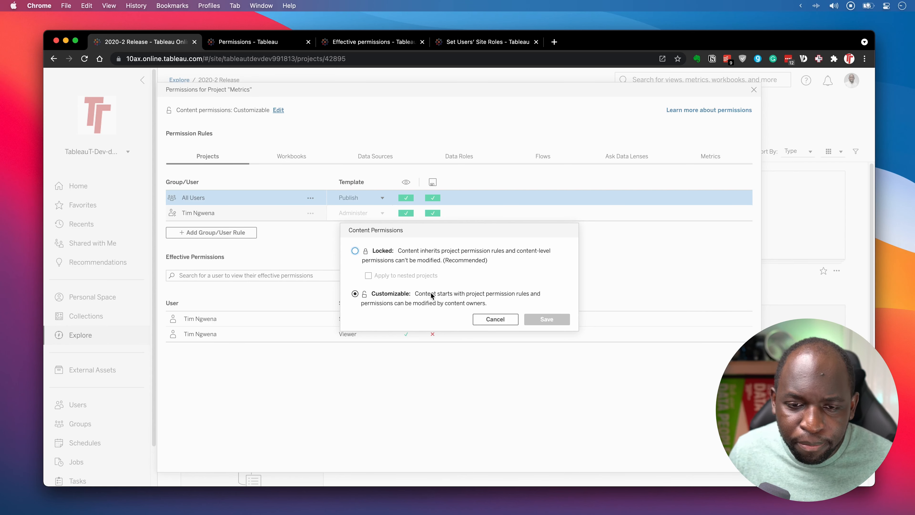
left_click(504, 320)
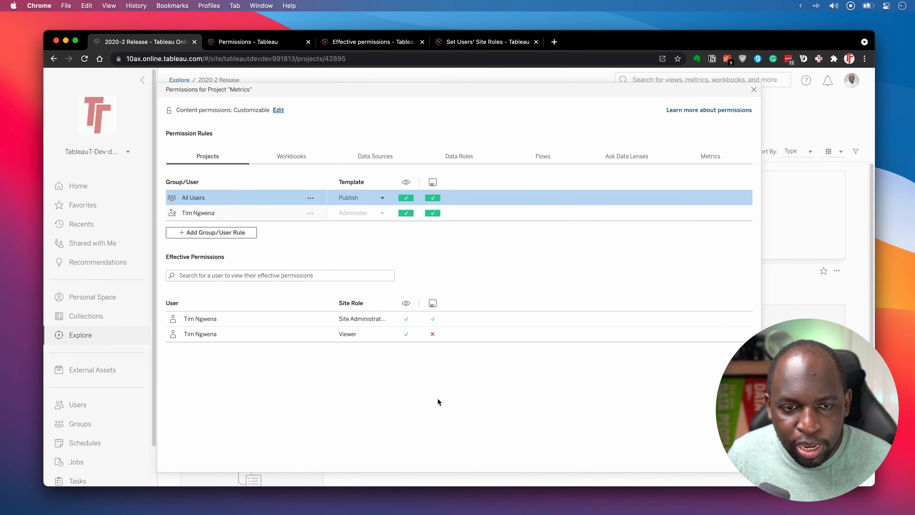
key("ctrl")
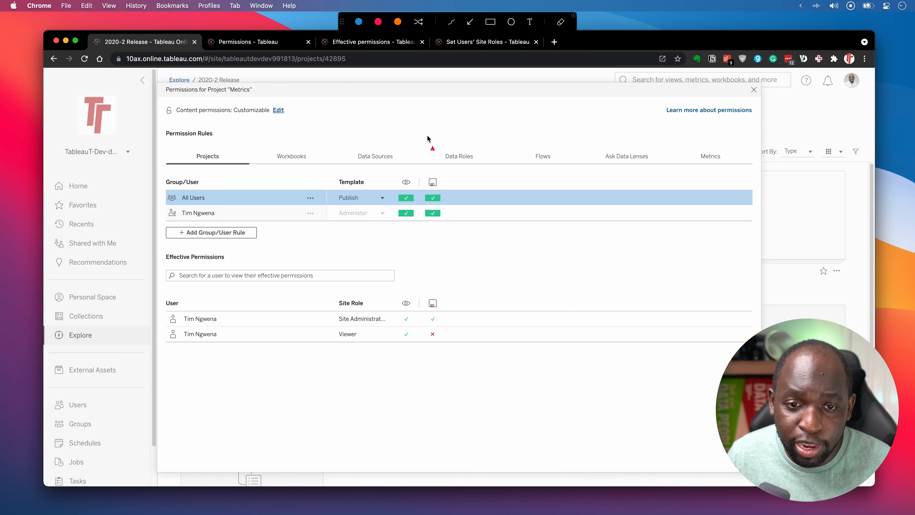
left_click_drag(428, 136, 410, 175)
left_click_drag(452, 126, 434, 169)
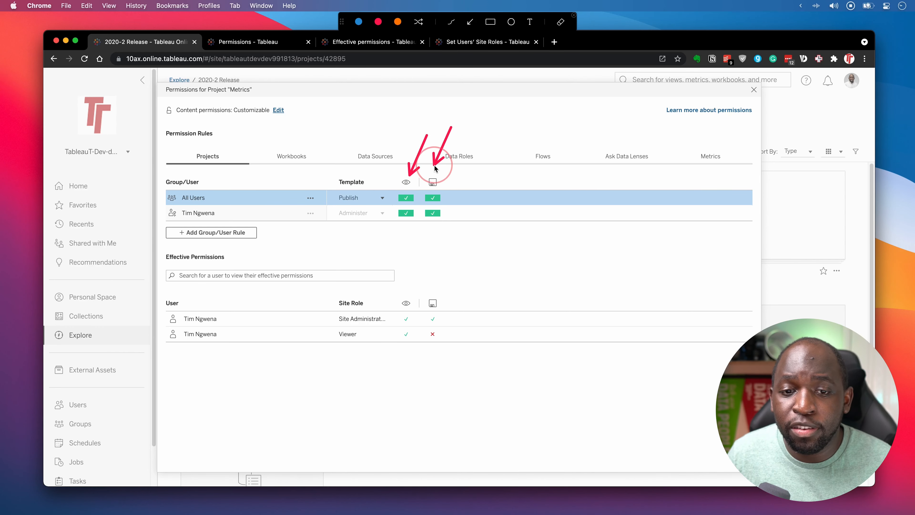
key("ctrl")
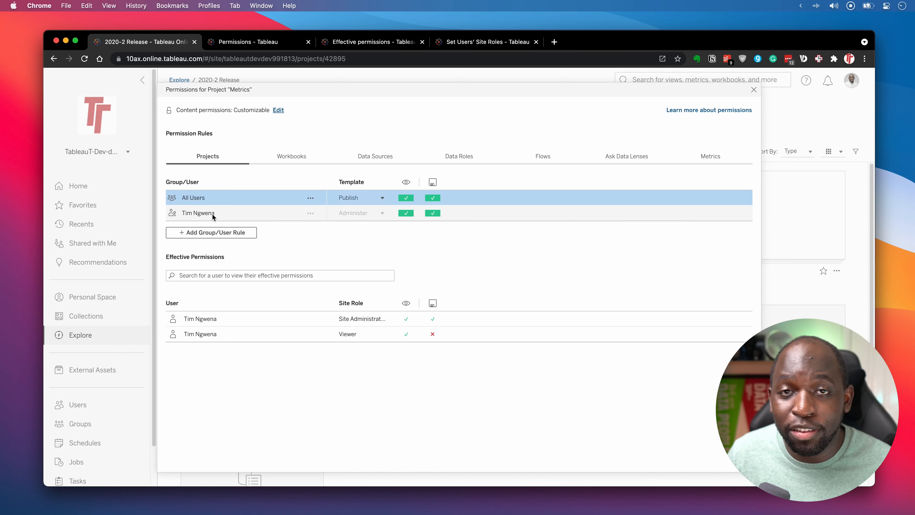
mouse_move(403, 214)
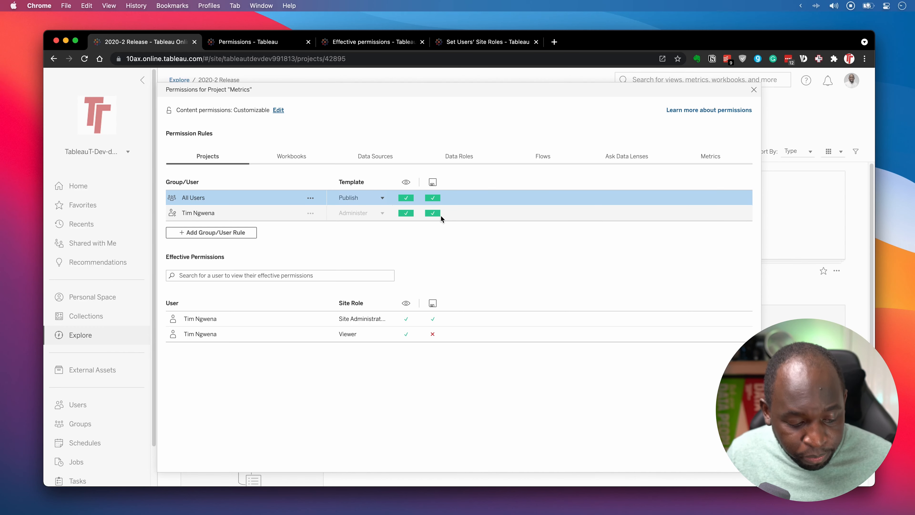
key("ctrl")
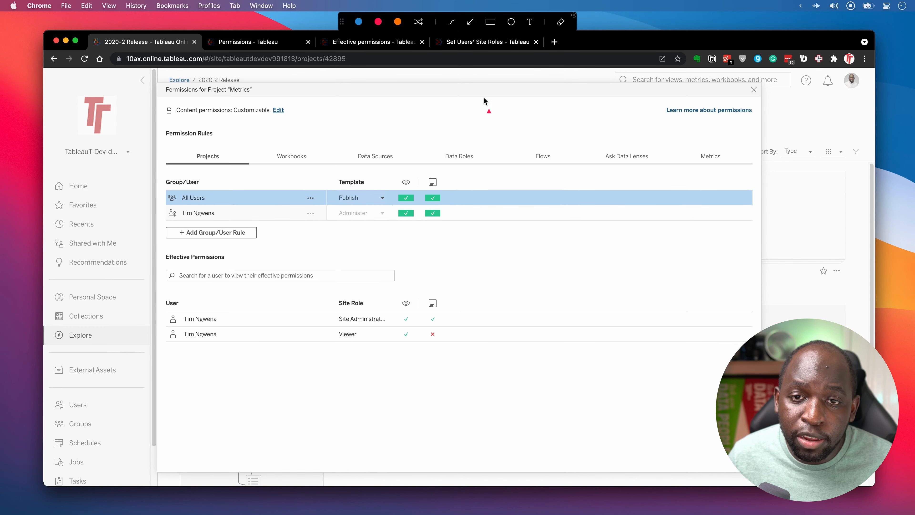
left_click(490, 22)
mouse_move(158, 169)
left_mouse_down()
mouse_move(341, 221)
mouse_move(760, 237)
left_mouse_up()
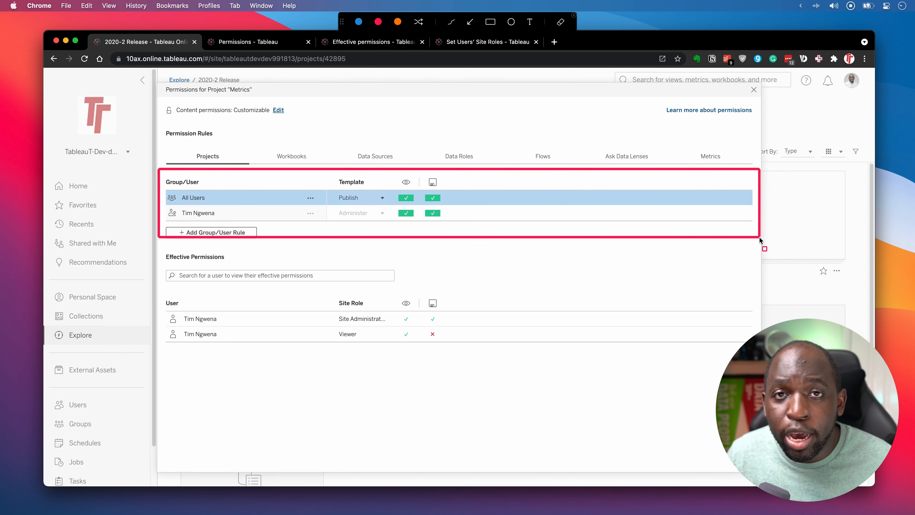
left_click(470, 22)
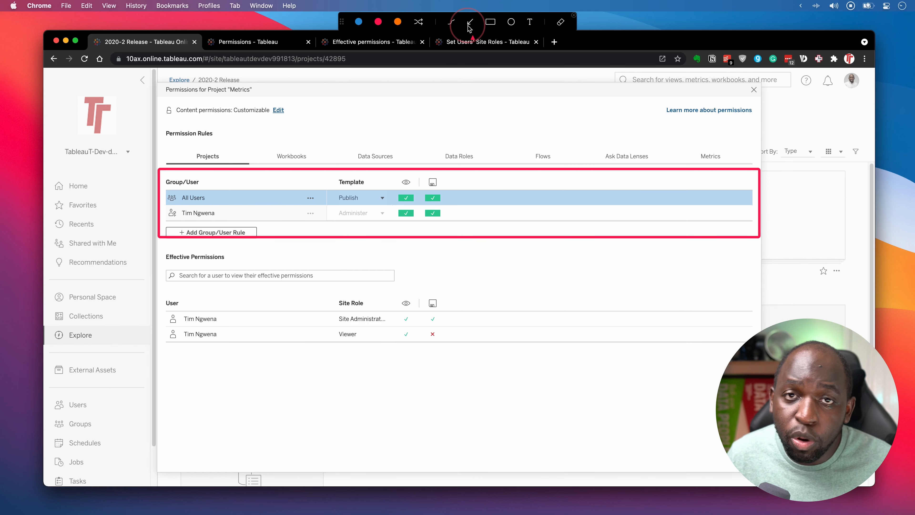
left_click_drag(280, 180, 246, 226)
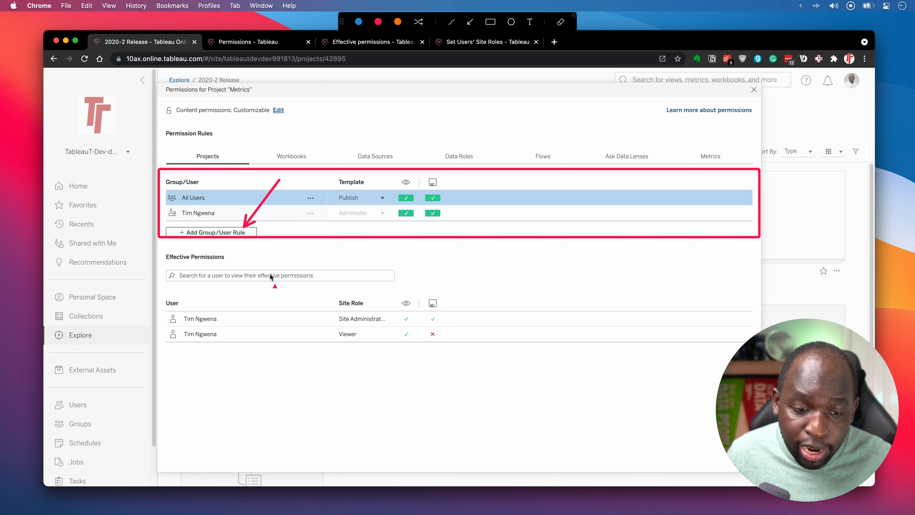
key("ctrl")
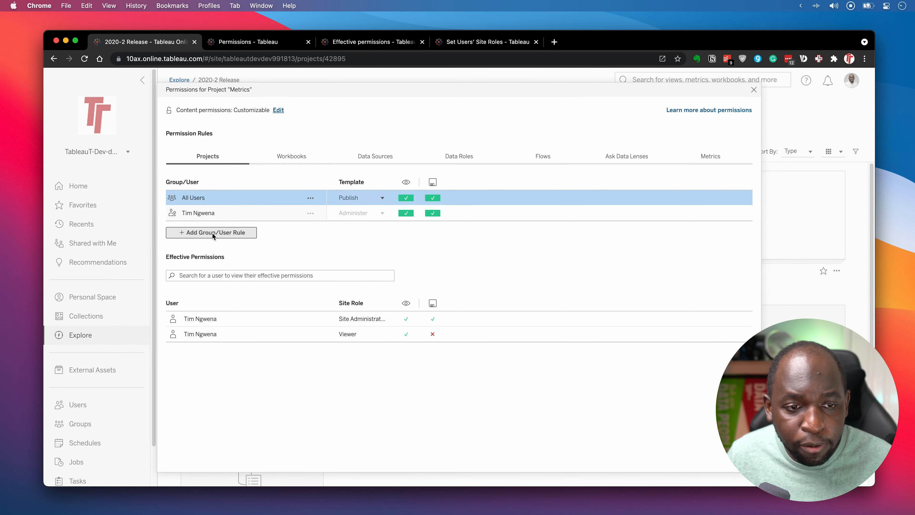
Add an unsaved rule for 'new group', trying Publish and View templates before leaving it at None.
left_click(214, 233)
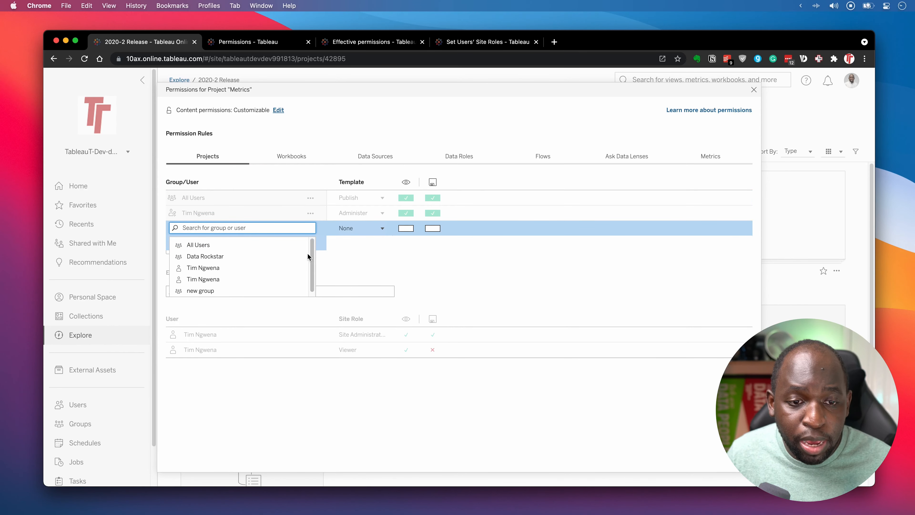
mouse_move(313, 244)
left_mouse_down()
mouse_move(310, 270)
mouse_move(316, 239)
left_mouse_up()
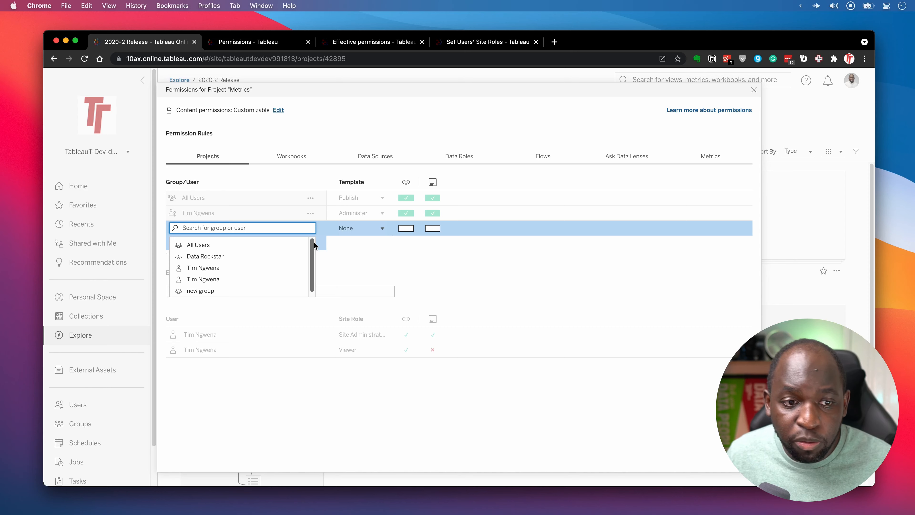
left_click(224, 290)
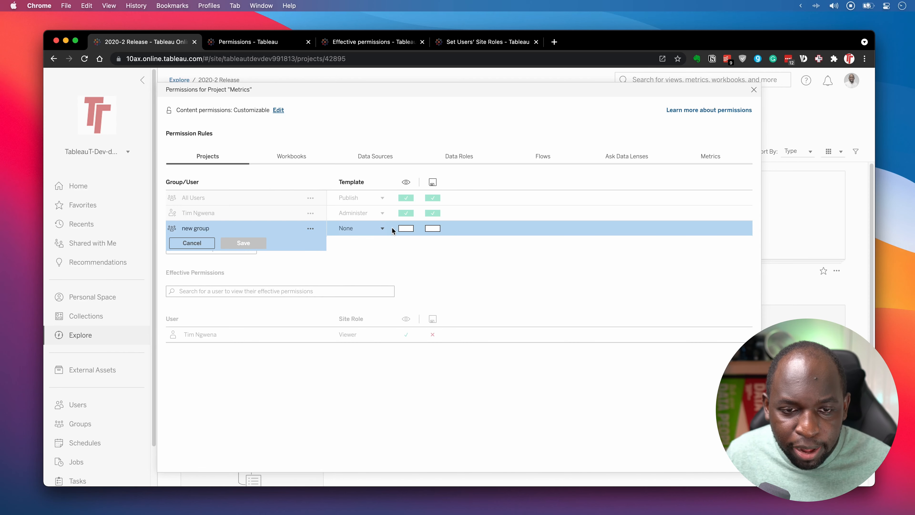
left_click(381, 228)
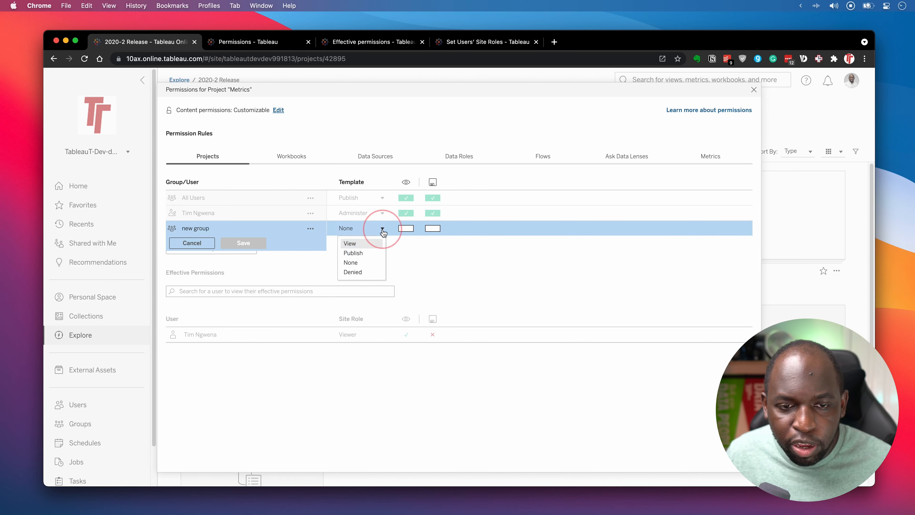
left_click(367, 254)
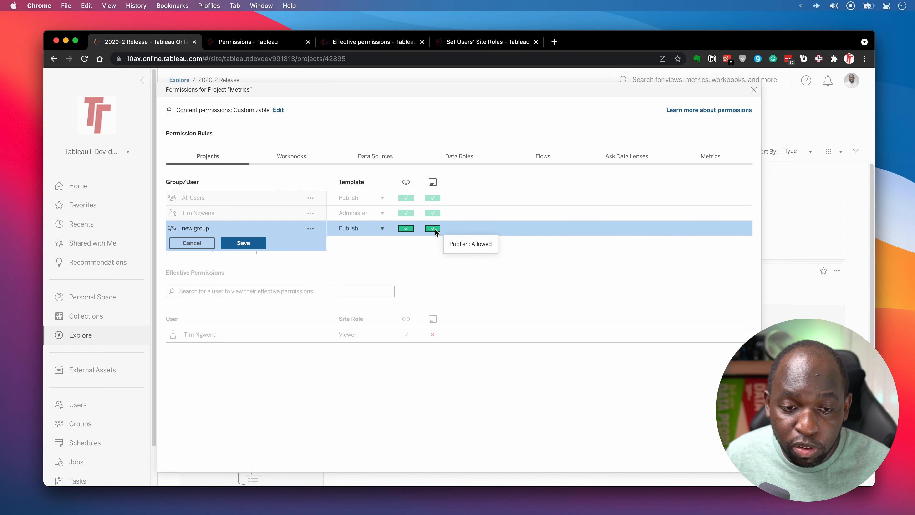
left_click(363, 230)
left_click(355, 244)
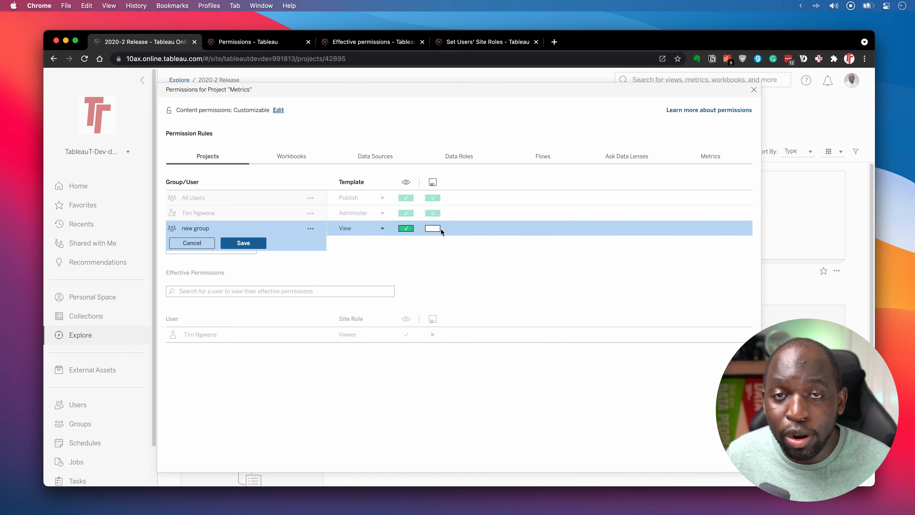
left_click(374, 229)
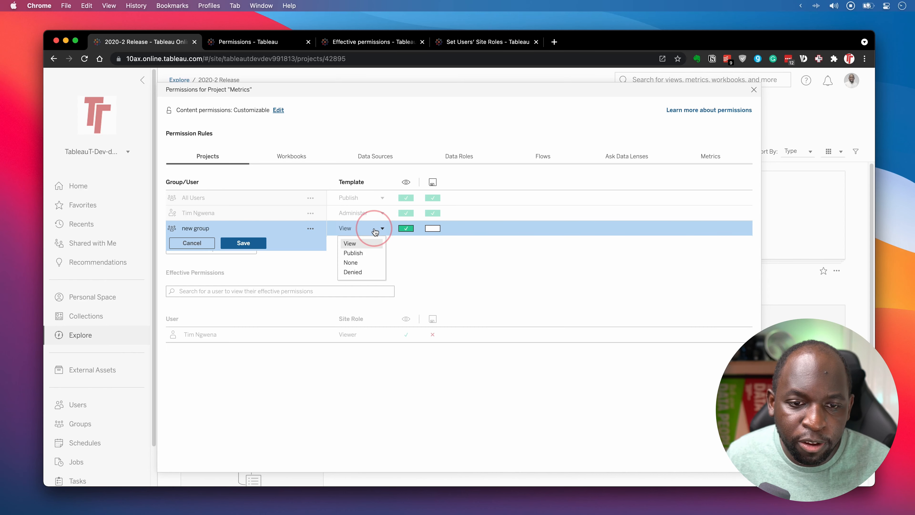
left_click(359, 263)
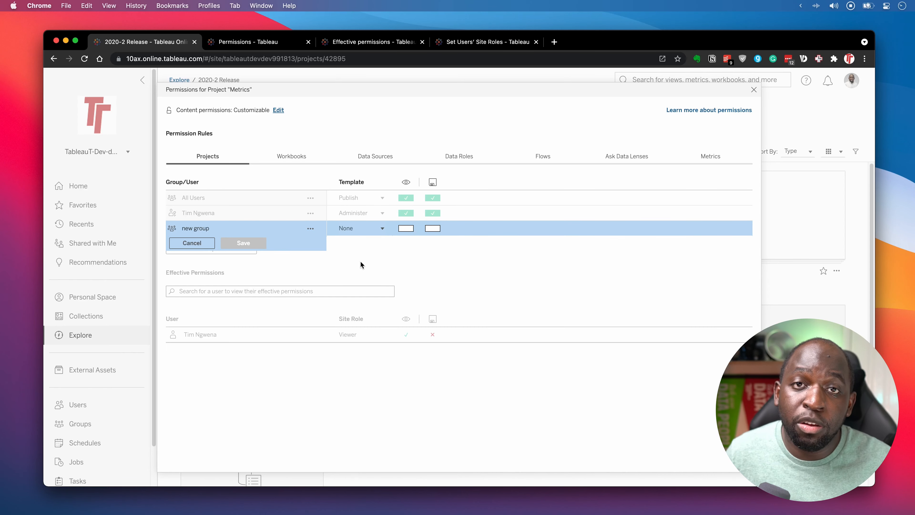
Set the 'new group' rule's template to Denied and save the rule.
left_click(369, 230)
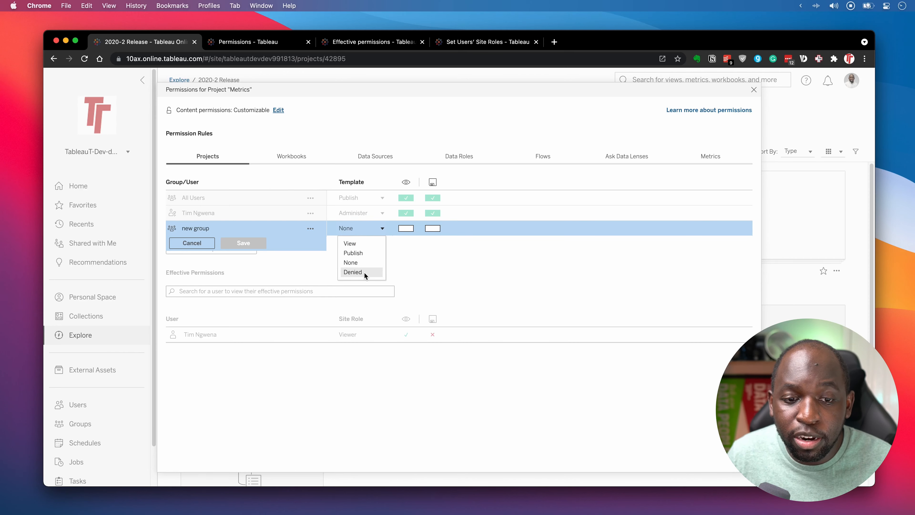
left_click(363, 273)
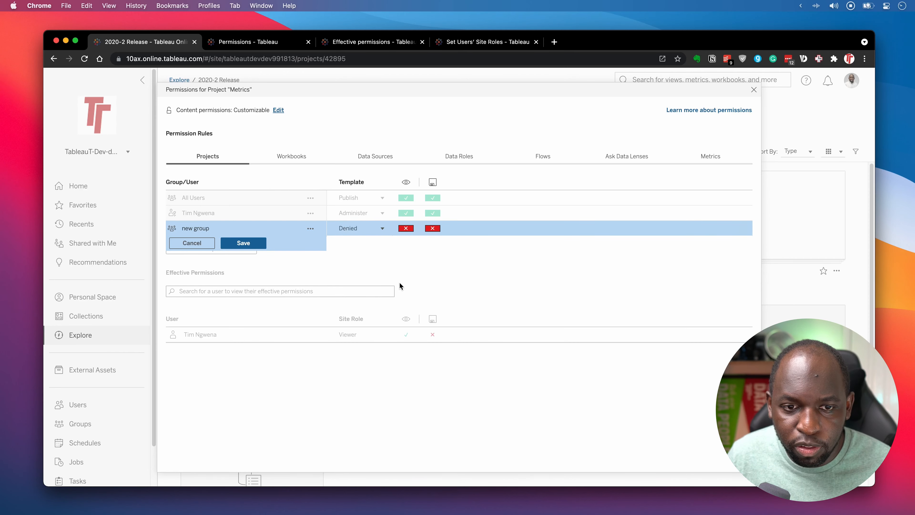
left_click(371, 233)
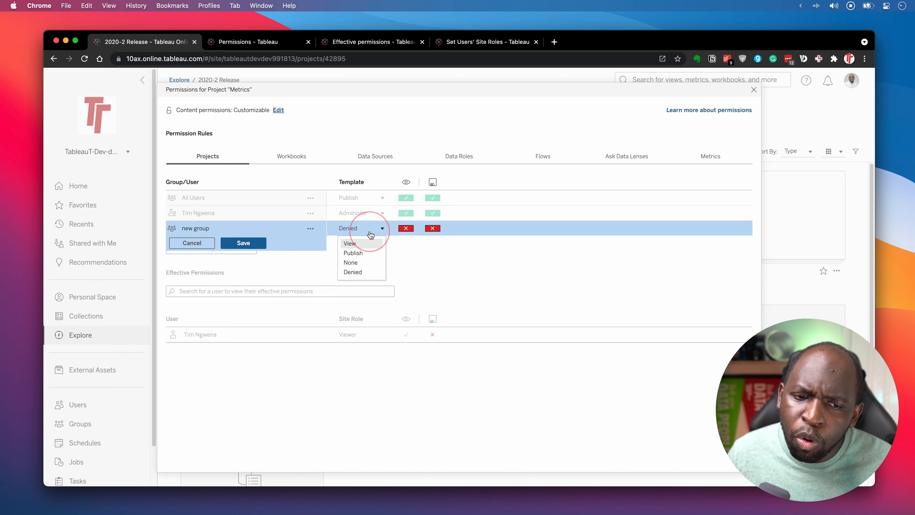
left_click(356, 265)
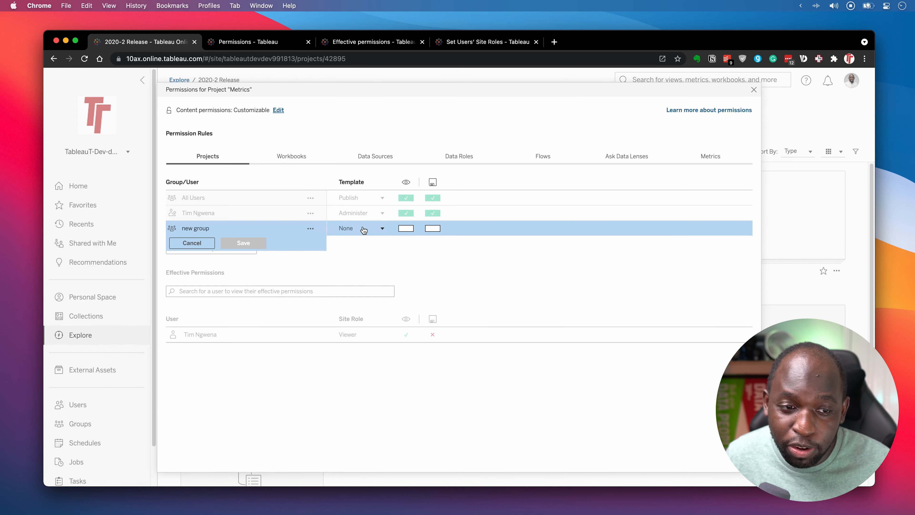
left_click(375, 231)
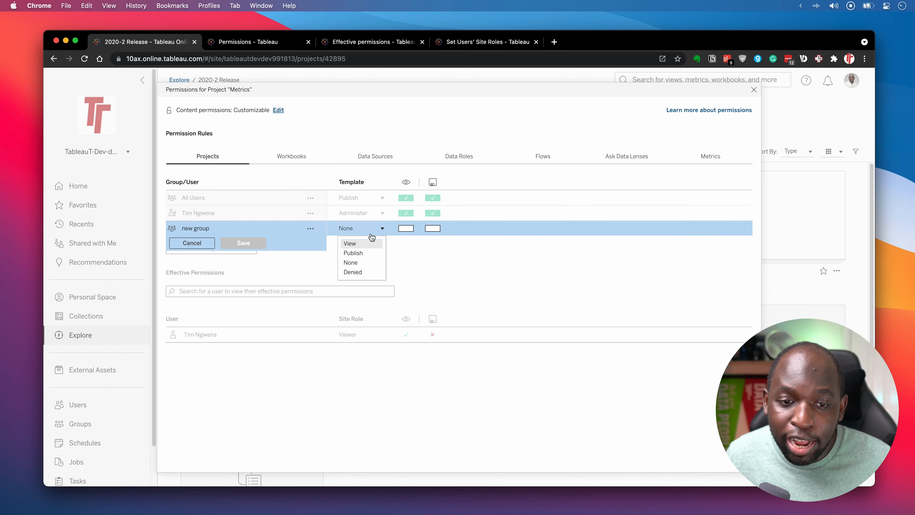
left_click(361, 272)
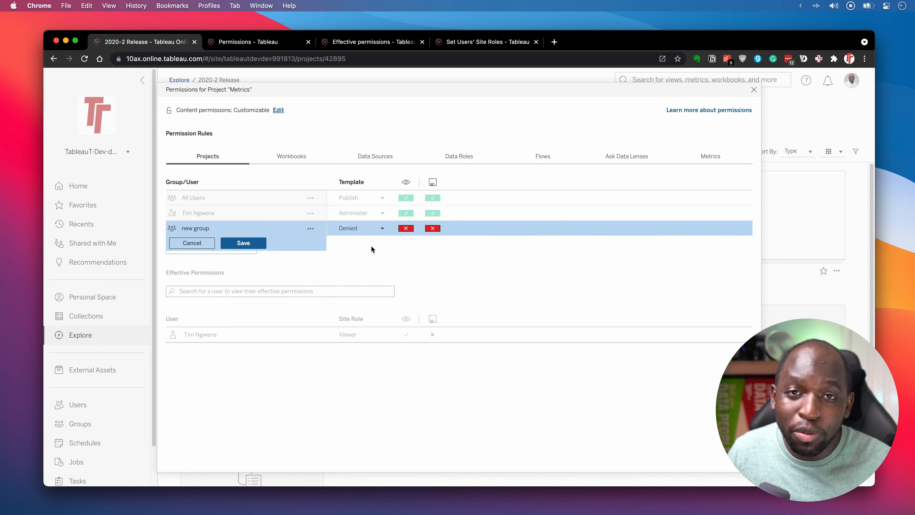
left_click(242, 244)
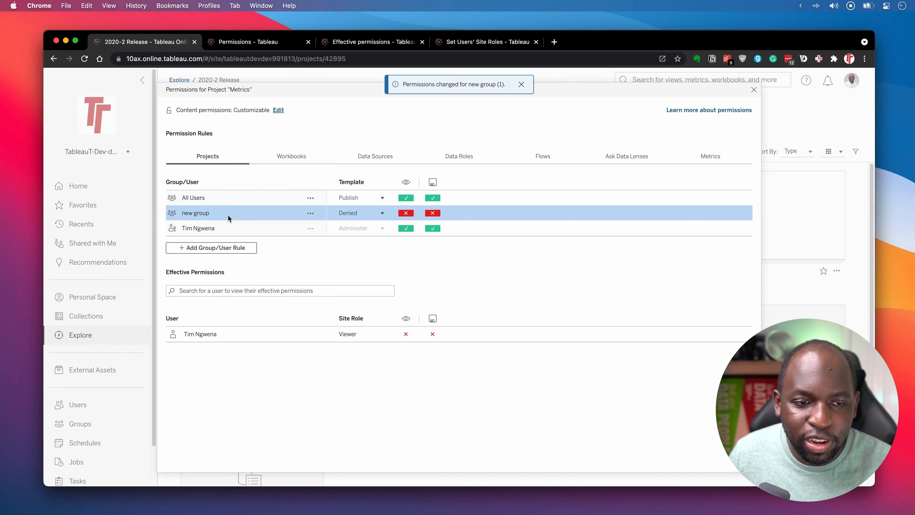
key("ctrl")
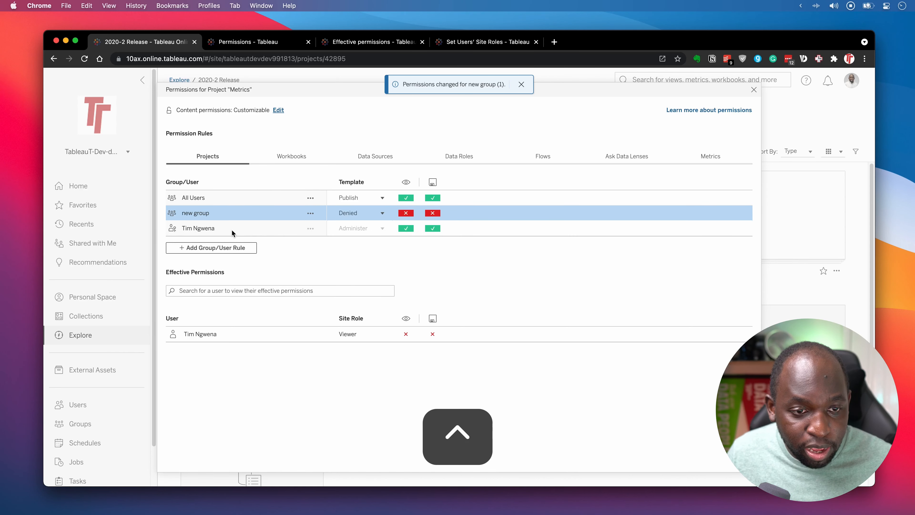
left_click_drag(259, 212, 218, 317)
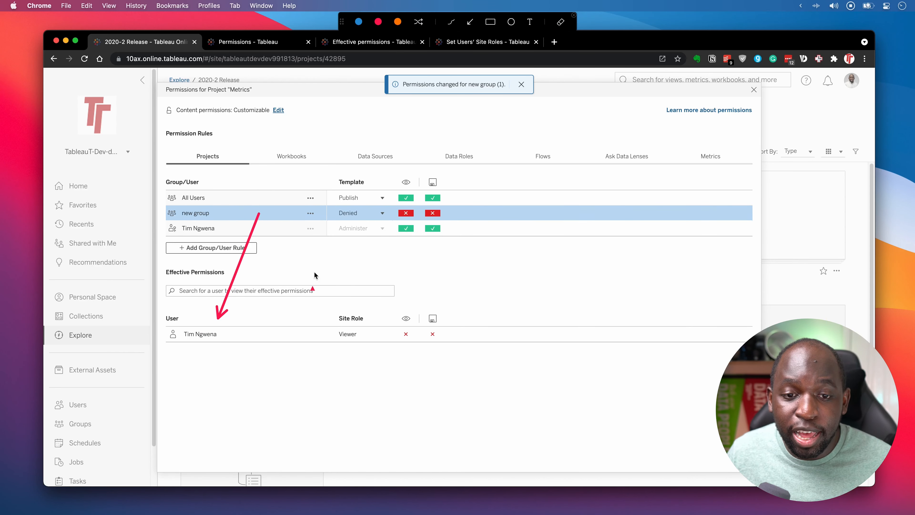
key("ctrl")
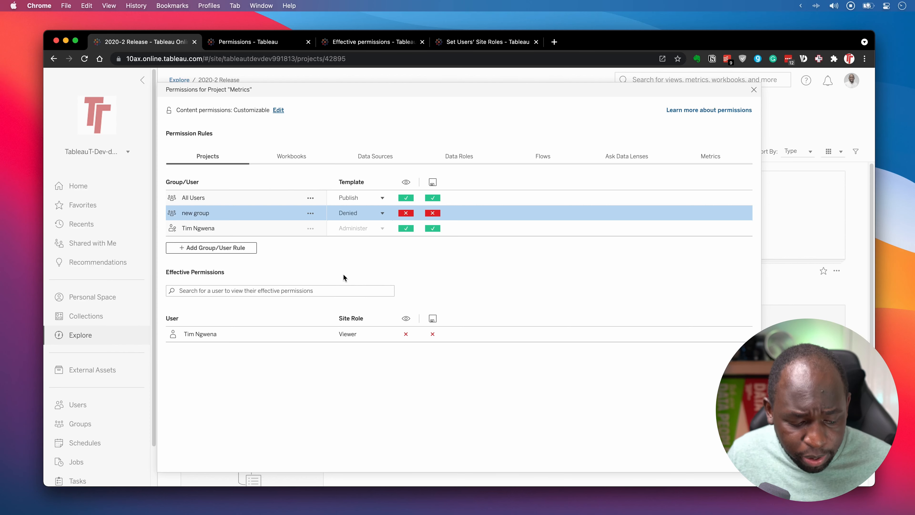
key("ctrl")
left_click(491, 23)
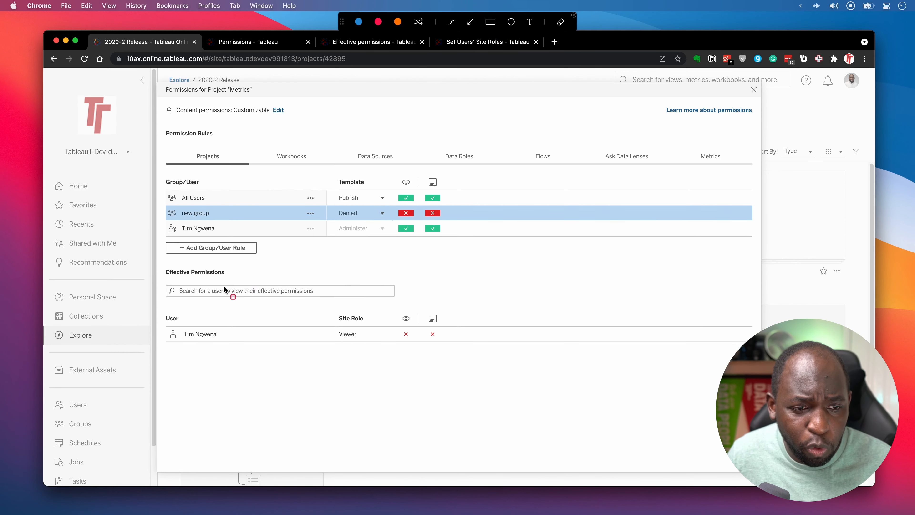
mouse_move(159, 262)
left_mouse_down()
mouse_move(378, 374)
mouse_move(684, 372)
mouse_move(754, 360)
left_mouse_up()
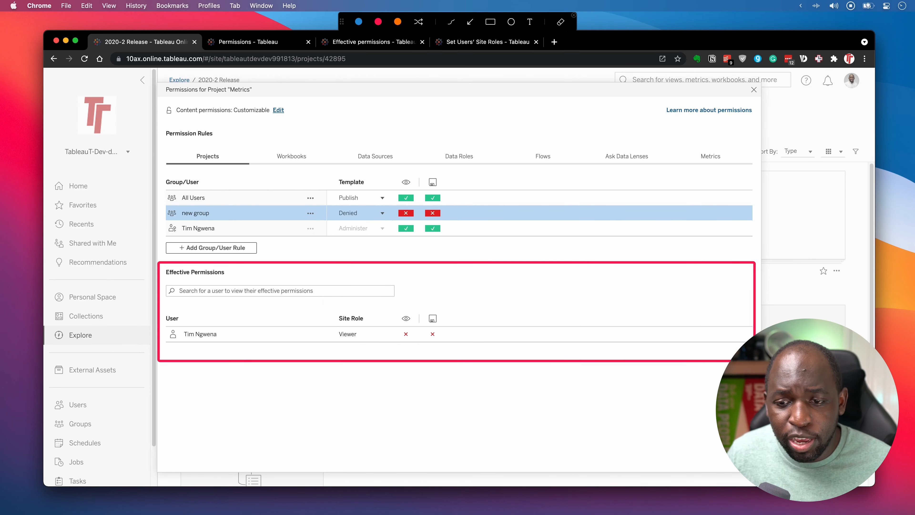
key("ctrl")
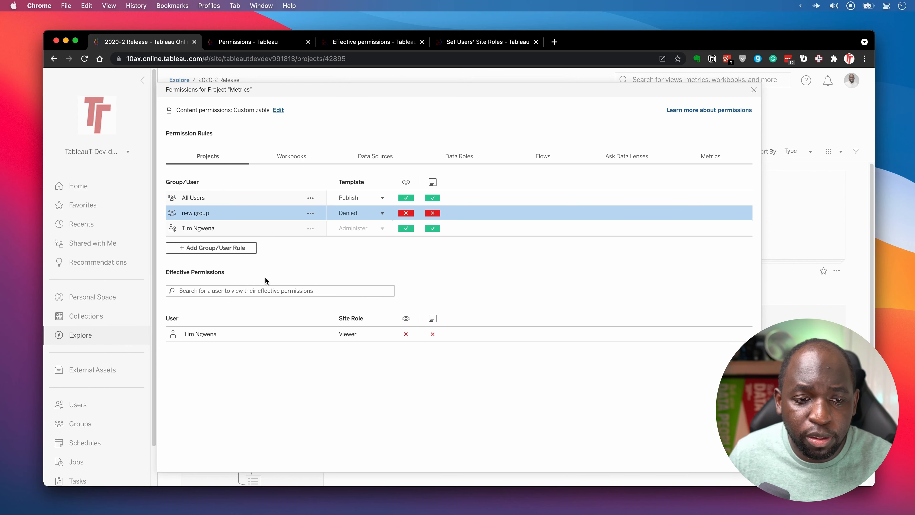
Search effective permissions for the user and compare their allowed Site Administrator and denied Viewer accounts.
left_click(219, 292)
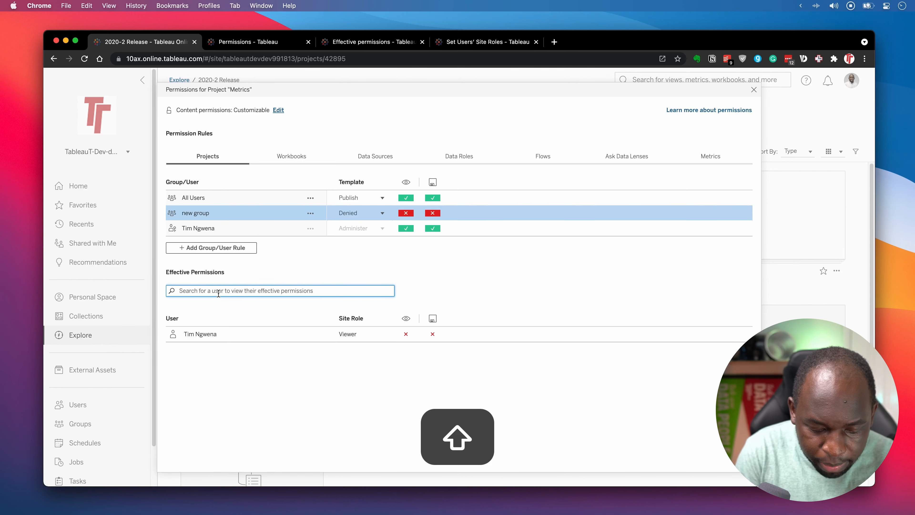
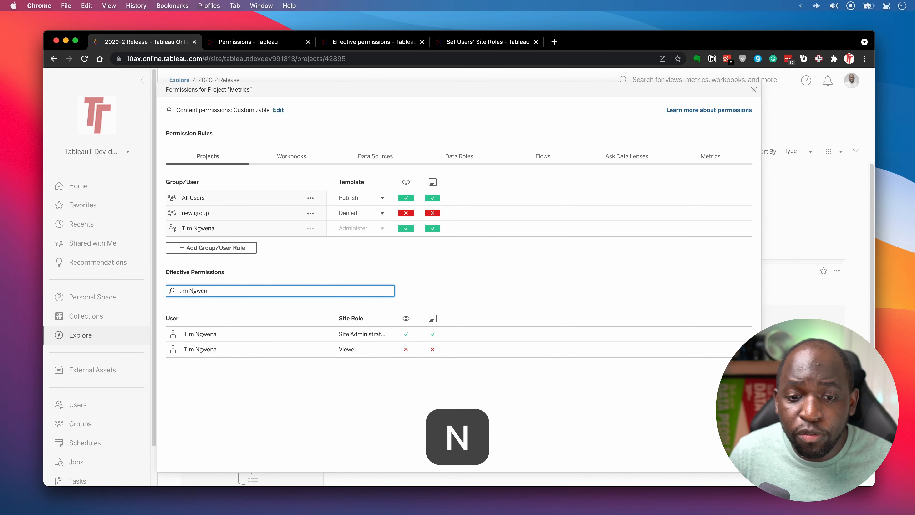
key("ctrl")
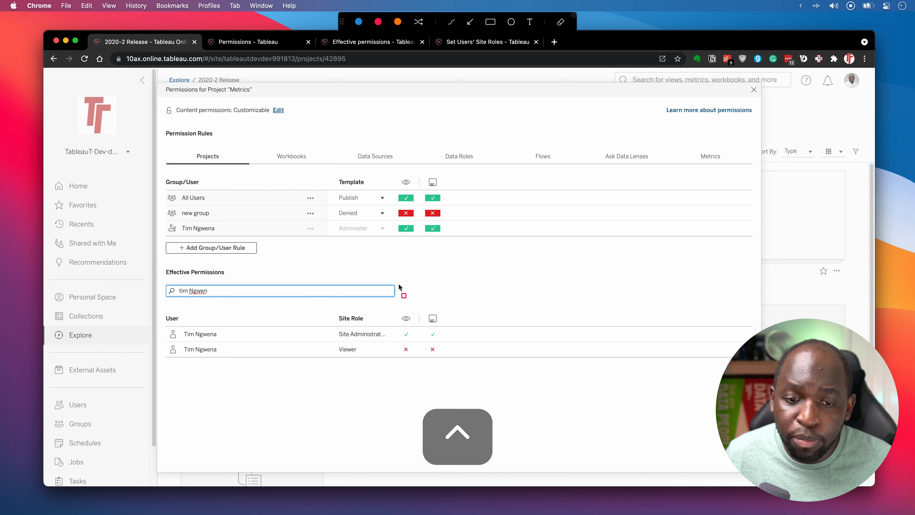
mouse_move(161, 321)
left_mouse_down()
mouse_move(478, 343)
mouse_move(166, 342)
left_mouse_up()
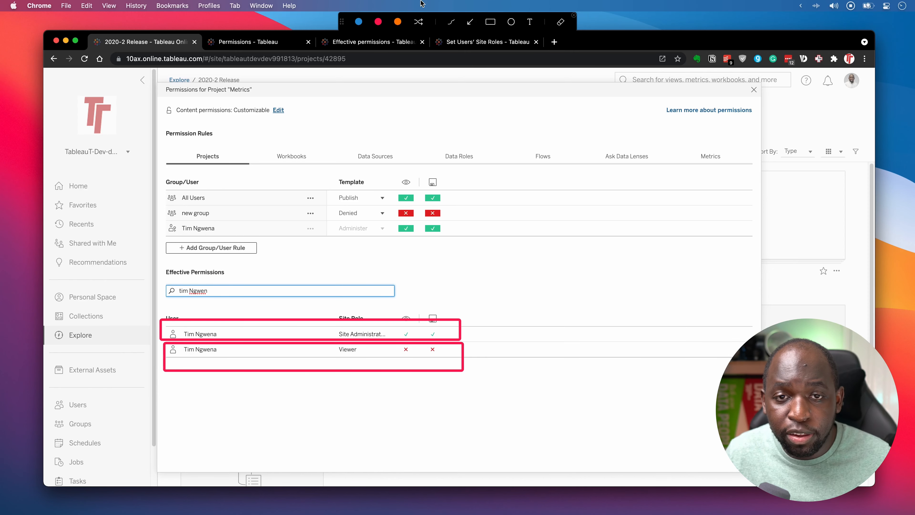
left_click(470, 22)
left_click_drag(399, 395, 398, 362)
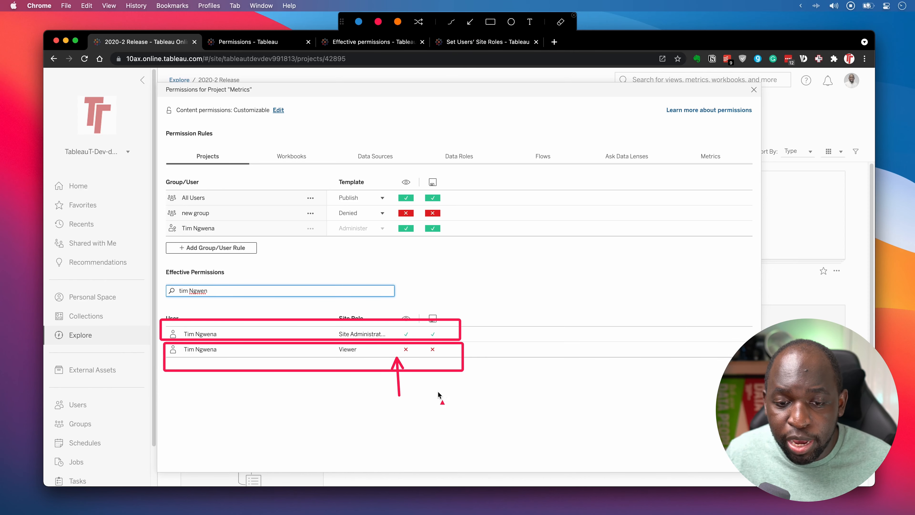
left_click_drag(438, 396, 438, 362)
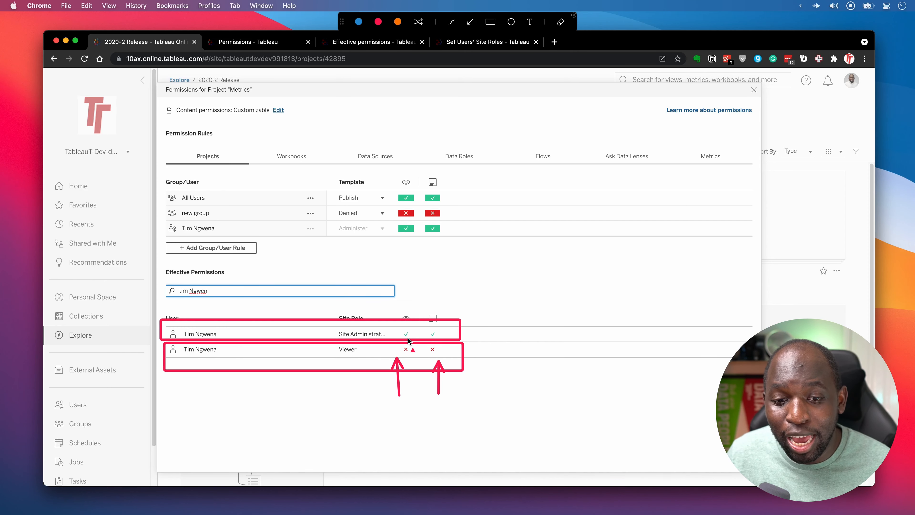
key("ctrl")
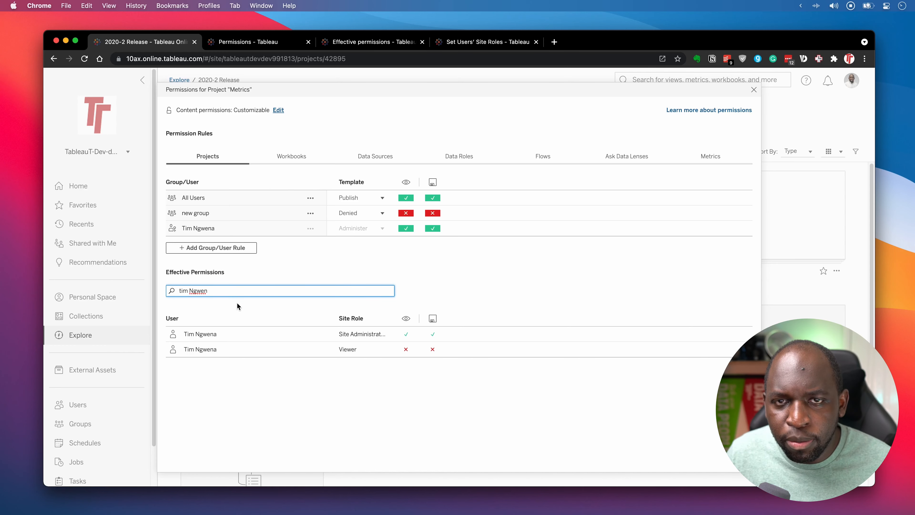
key("ctrl+a")
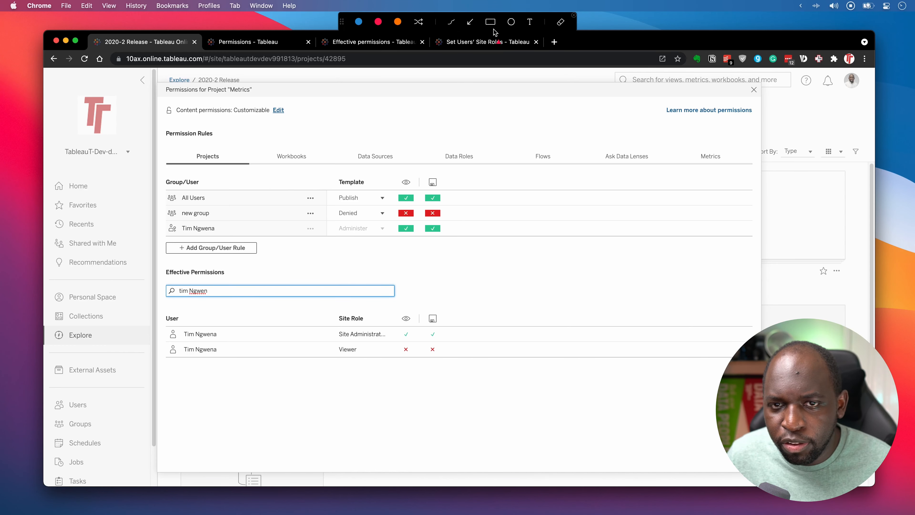
left_click(491, 22)
left_click_drag(147, 178, 466, 249)
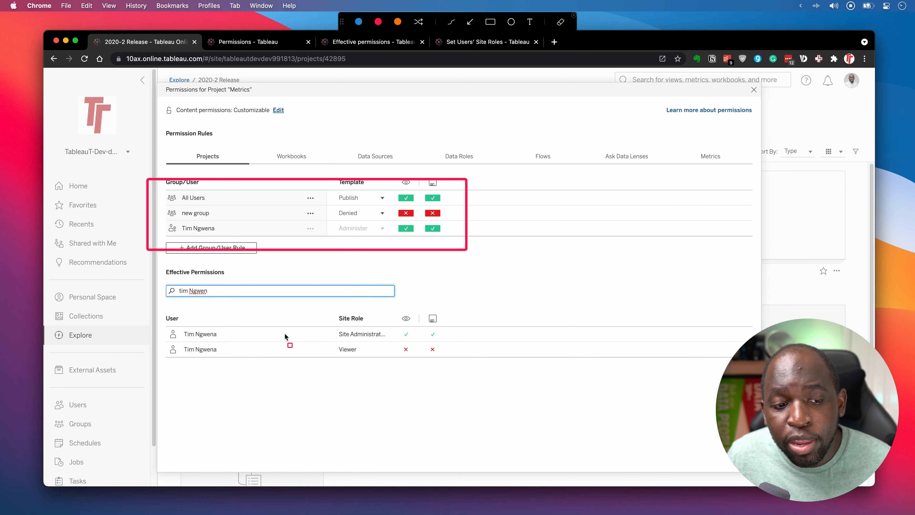
mouse_move(154, 312)
left_mouse_down()
mouse_move(410, 377)
mouse_move(459, 377)
left_mouse_up()
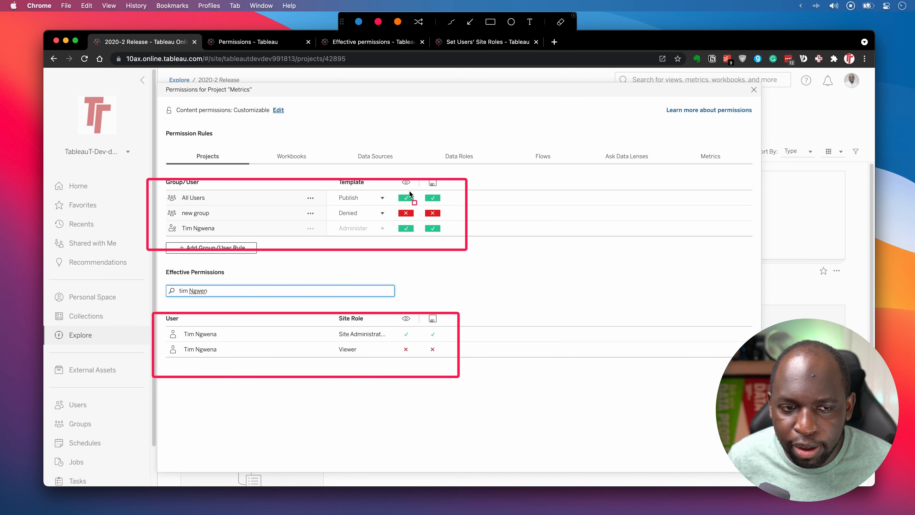
key("ctrl")
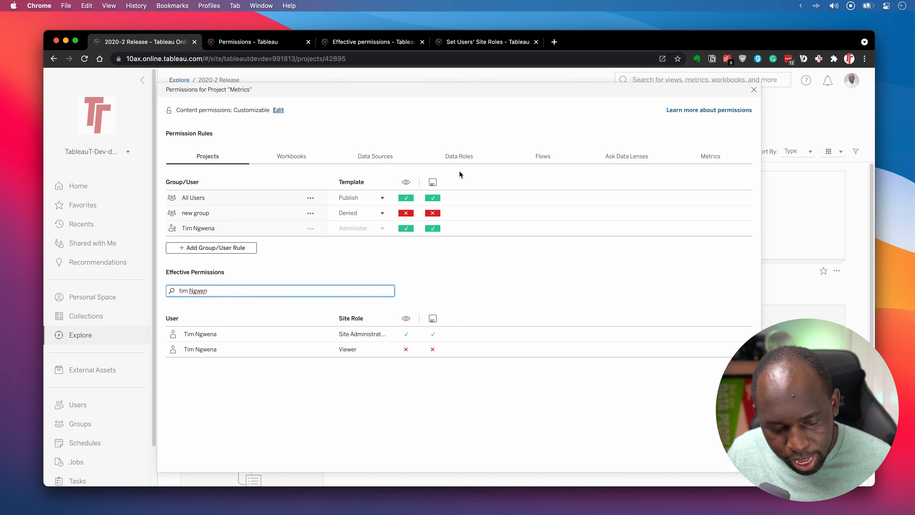
Reset the 'new group' rule's template to None and delete the rule.
key("ctrl")
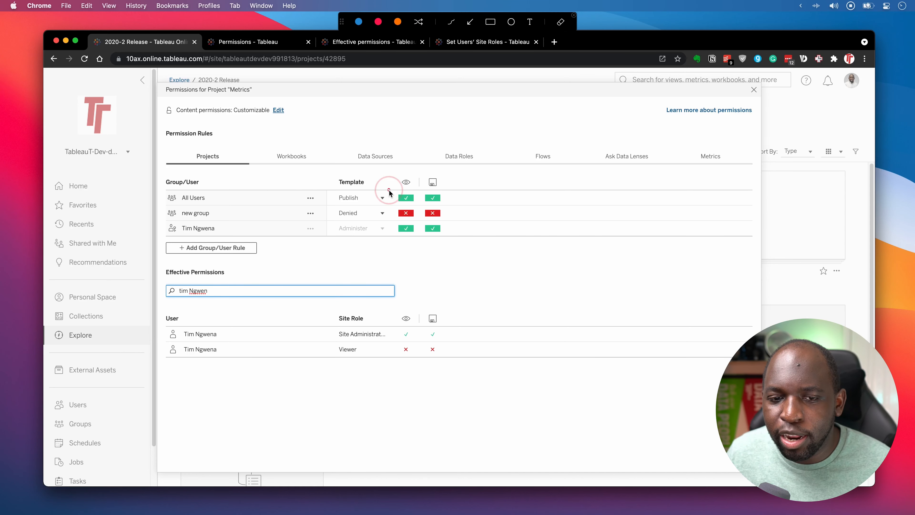
left_click_drag(389, 190, 463, 234)
key("ctrl")
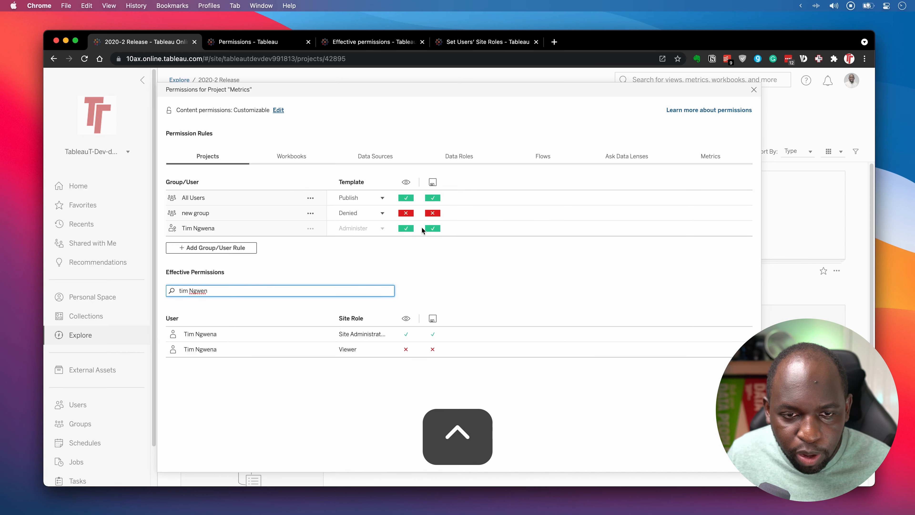
left_click(383, 213)
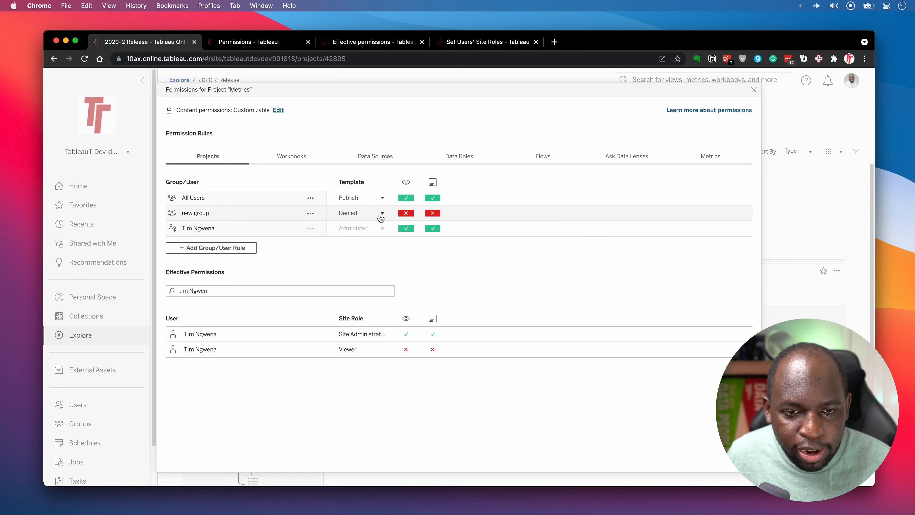
left_click(361, 247)
left_click(249, 228)
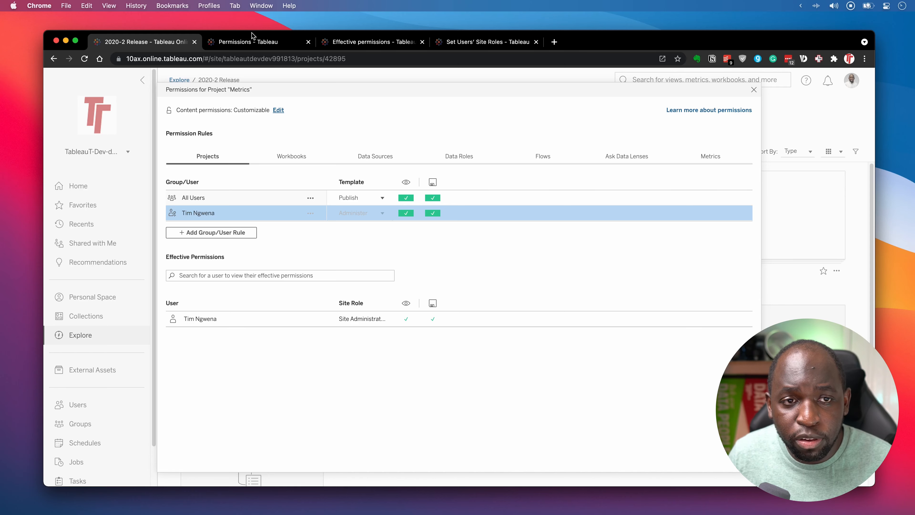
Return to the Permissions help article and scroll to its Set permissions section.
left_click(248, 41)
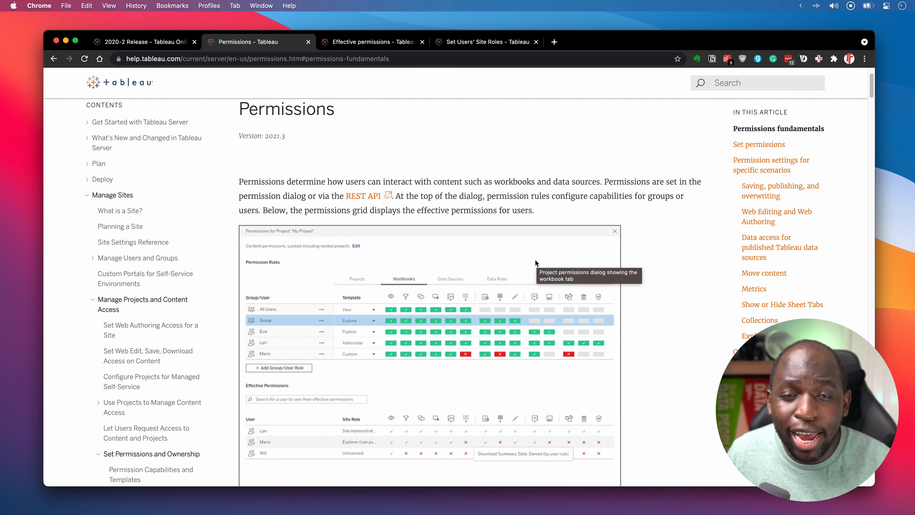
scroll(525, 257, "down", 10)
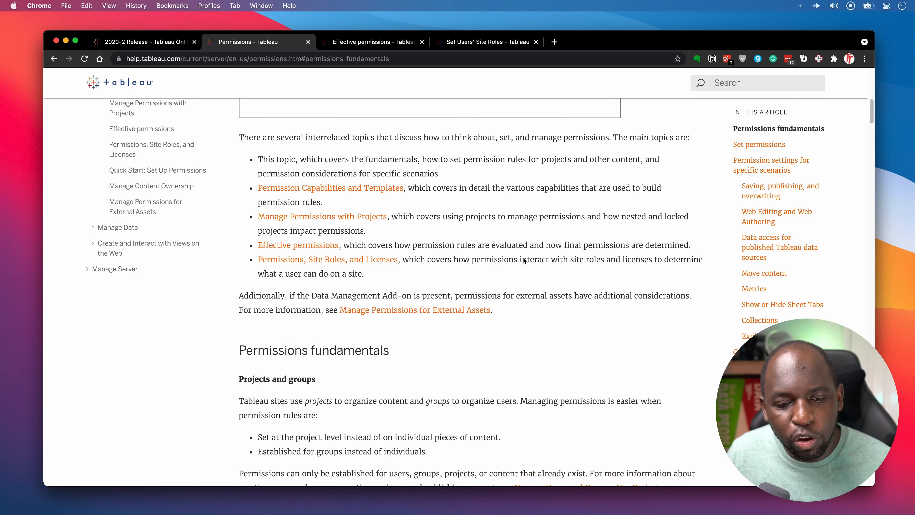
scroll(523, 260, "down", 10)
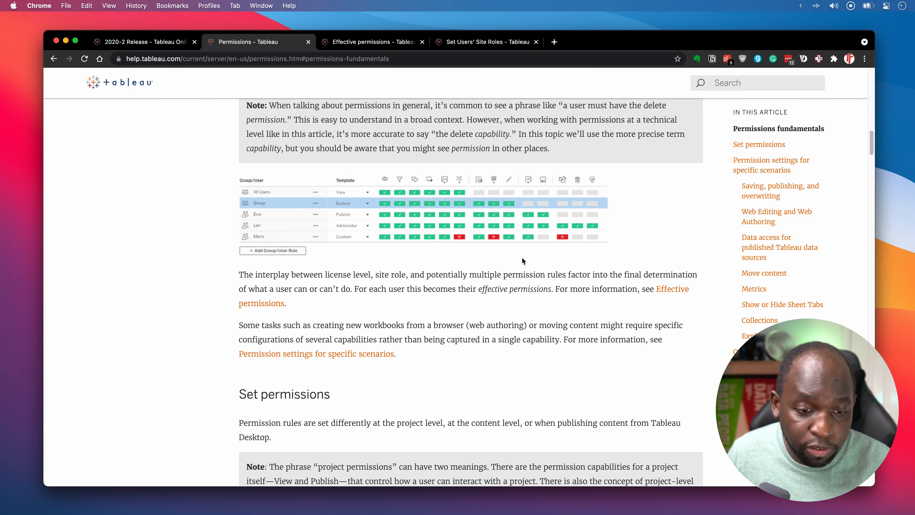
scroll(524, 261, "down", 6)
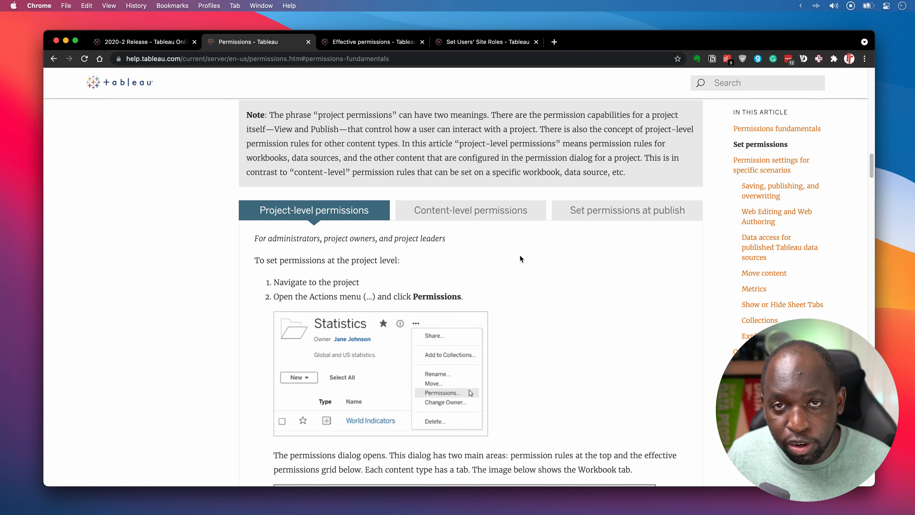
scroll(521, 258, "down", 10)
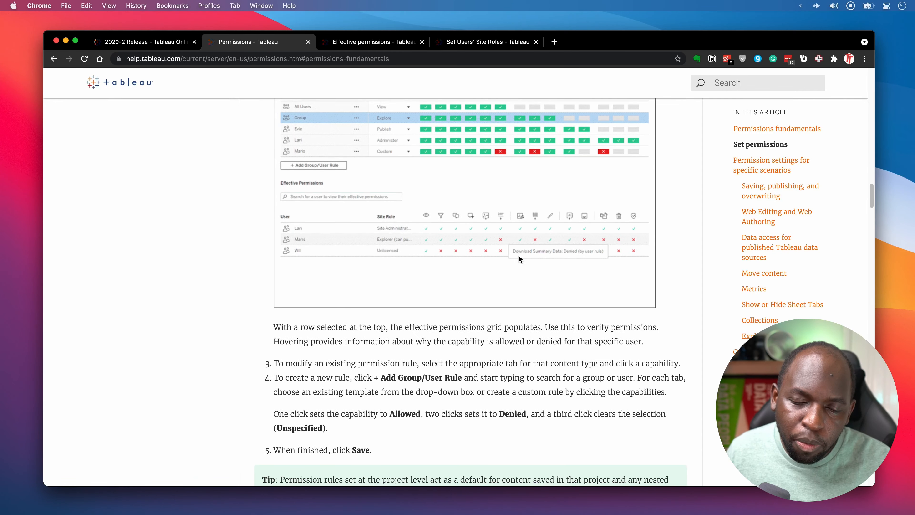
scroll(518, 255, "up", 15)
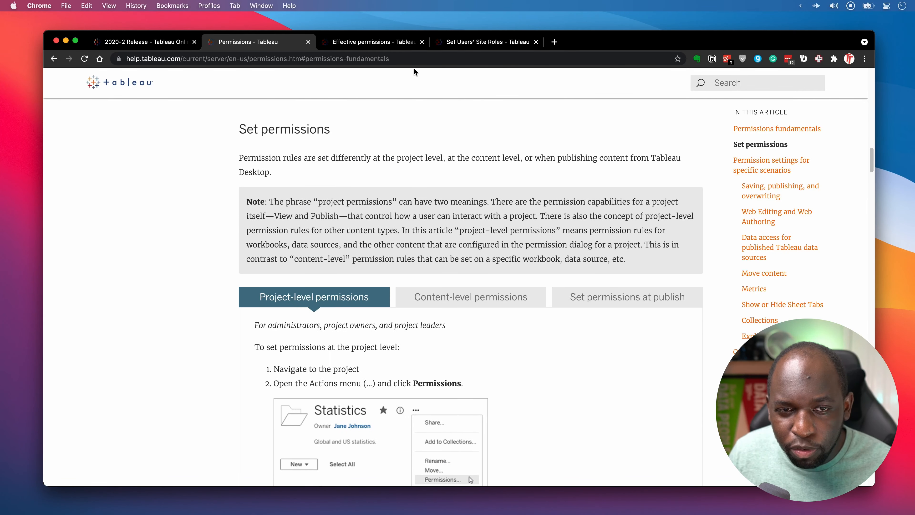
Show the Effective permissions article's Evaluate permission rules flowchart, zoomed in with the browser maximized.
left_click(366, 42)
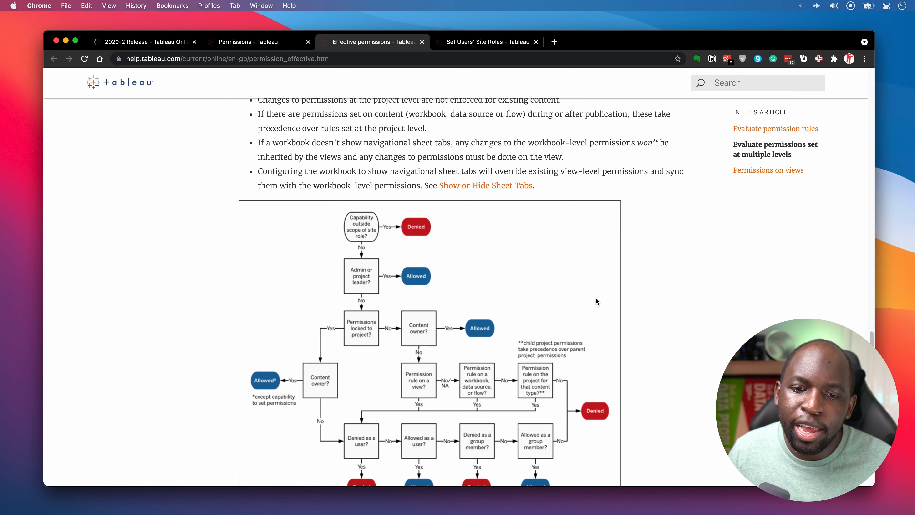
scroll(620, 299, "up", 8)
scroll(620, 300, "up", 10)
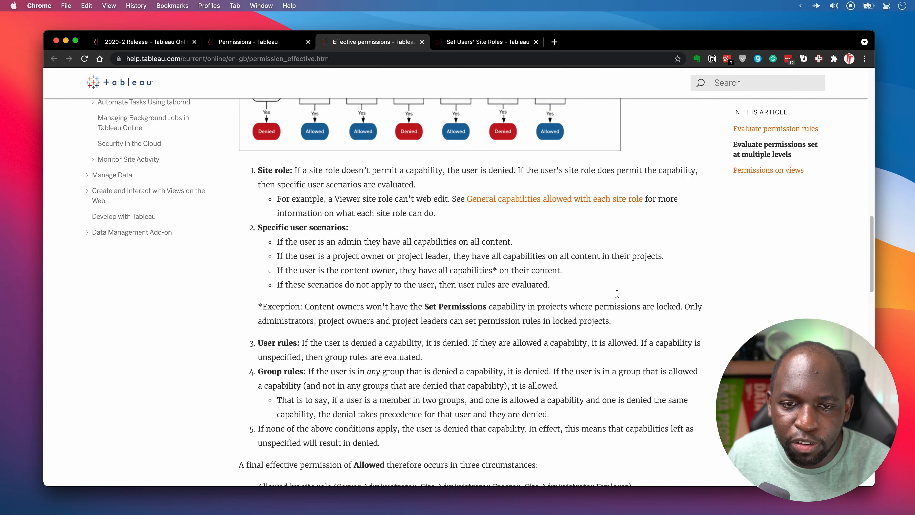
scroll(608, 296, "up", 3)
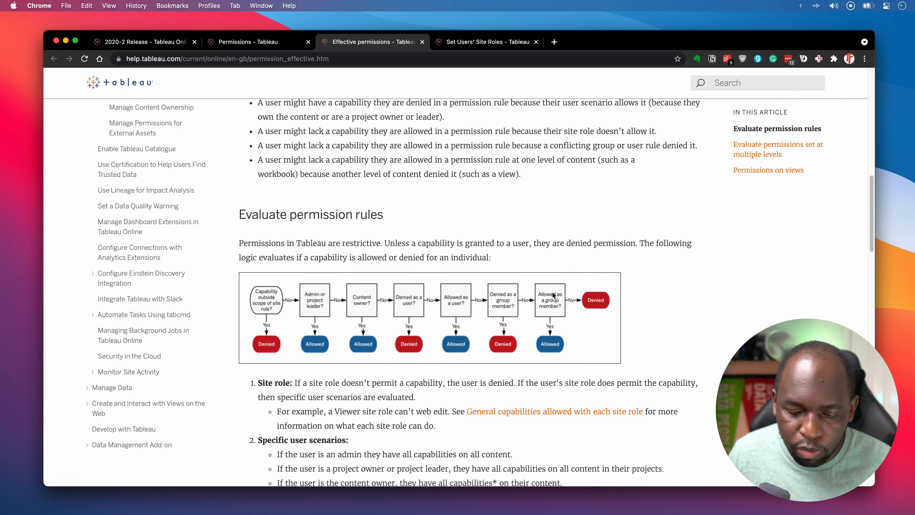
key("super+equal")
key("super+equal")
key("super+equal")
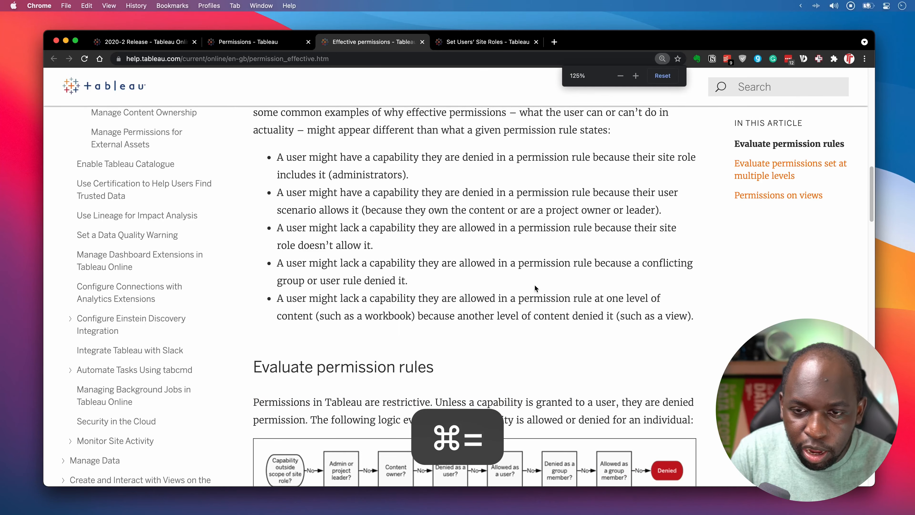
scroll(548, 272, "down", 4)
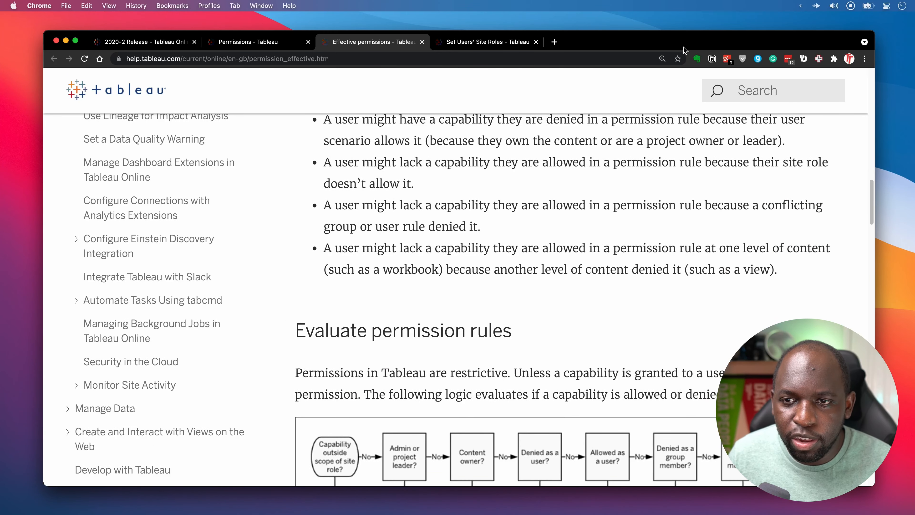
double_click(682, 41)
scroll(580, 211, "down", 15)
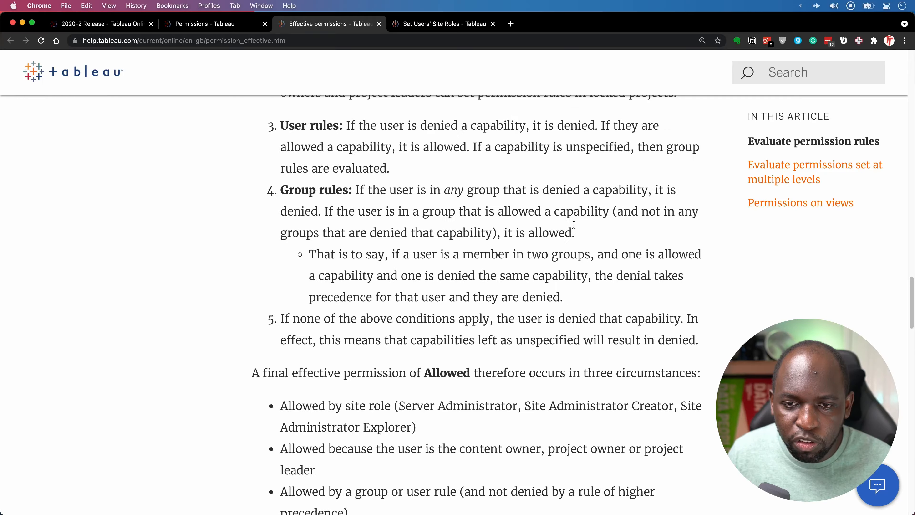
scroll(574, 224, "up", 10)
scroll(575, 228, "up", 5)
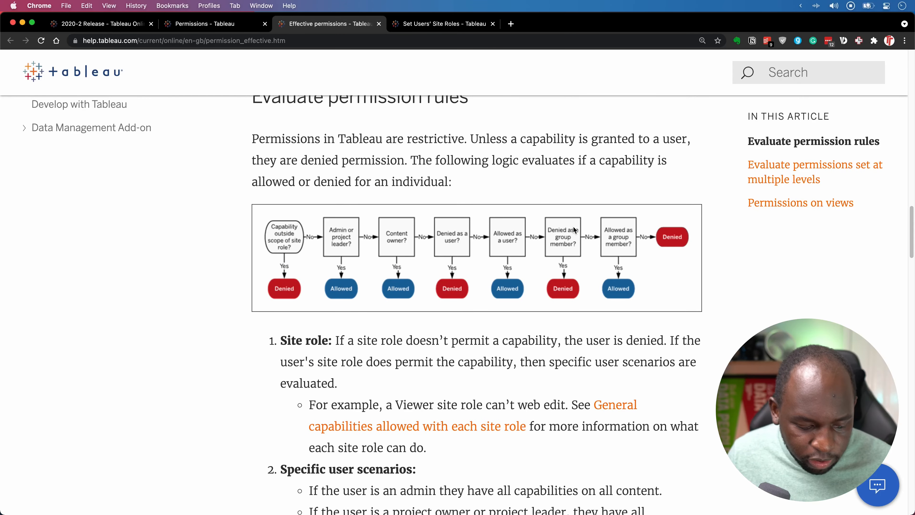
key("ctrl")
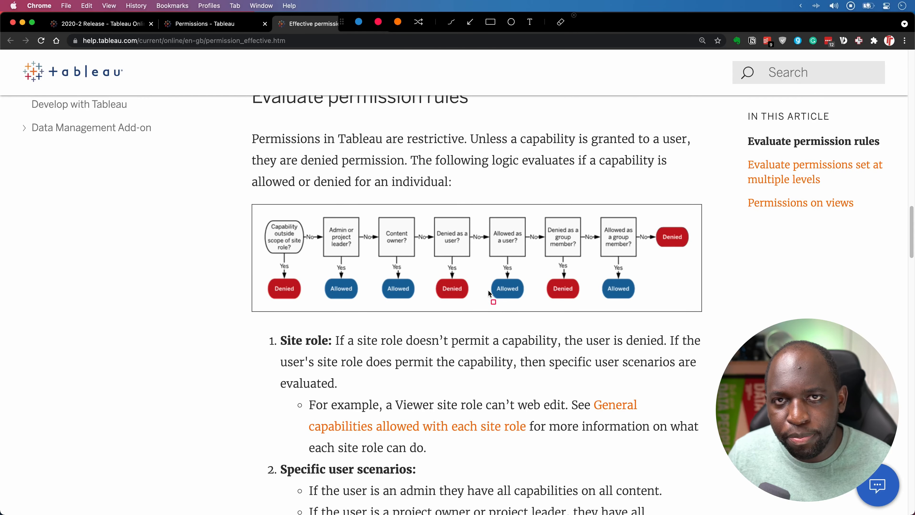
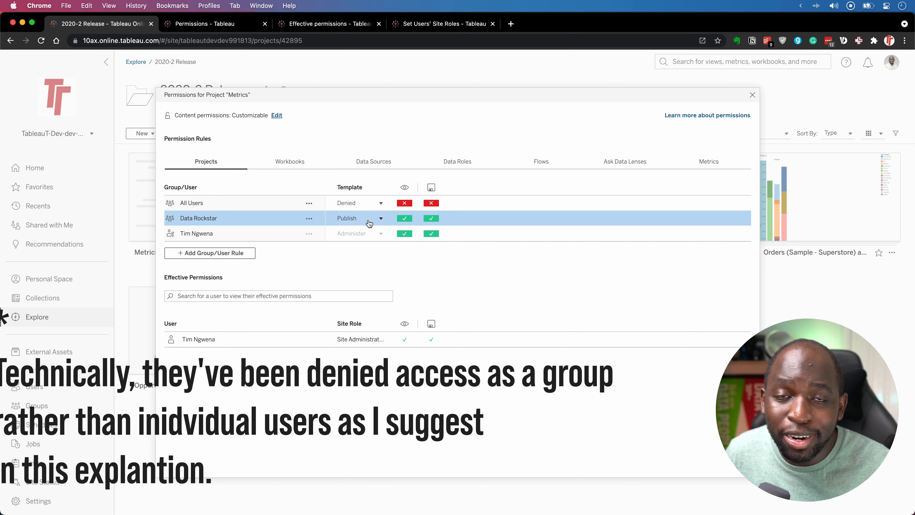
left_click(339, 24)
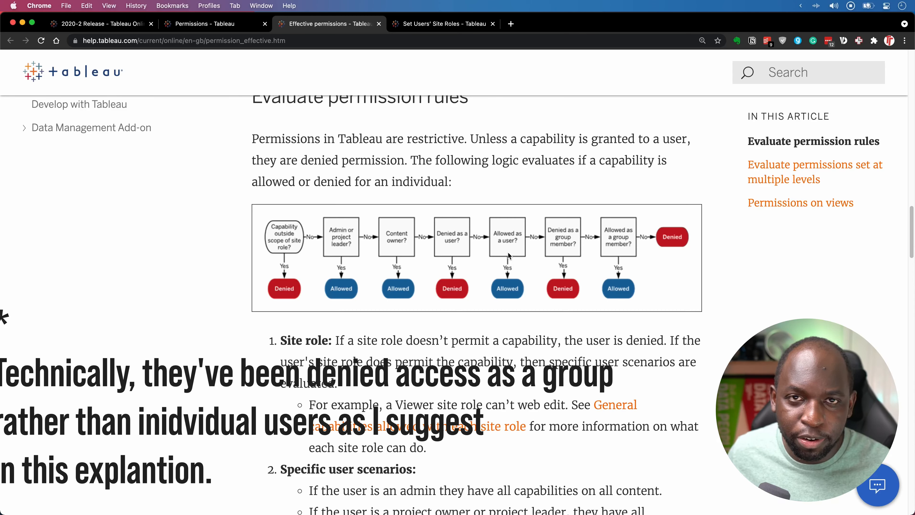
left_click(90, 24)
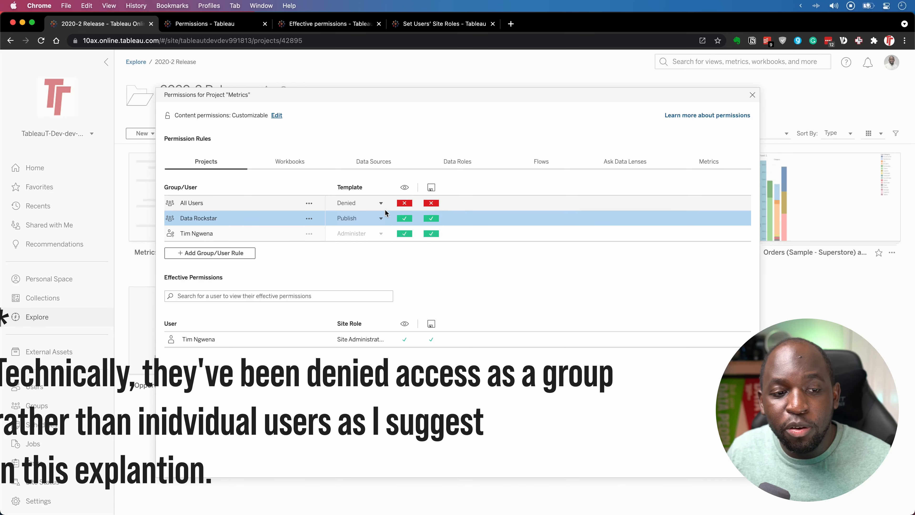
Switch the Metrics project's All Users rule to the None template and save.
left_click(375, 204)
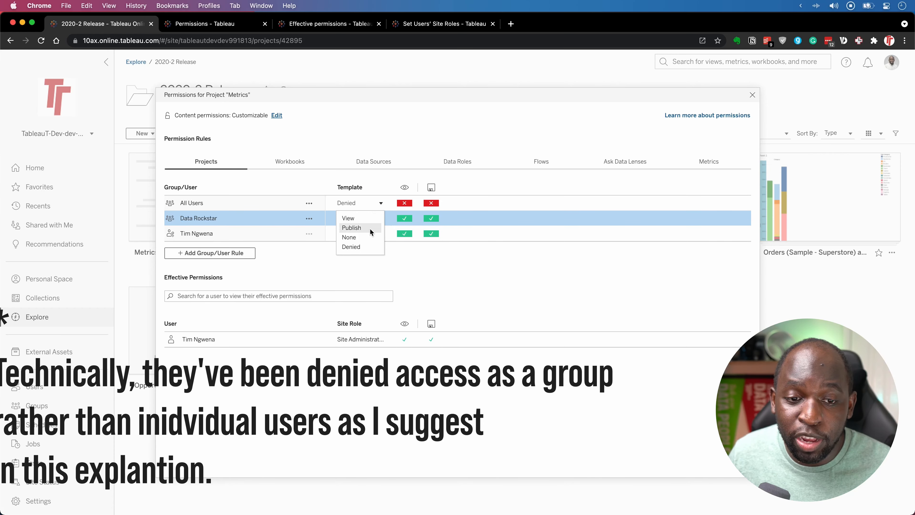
left_click(364, 237)
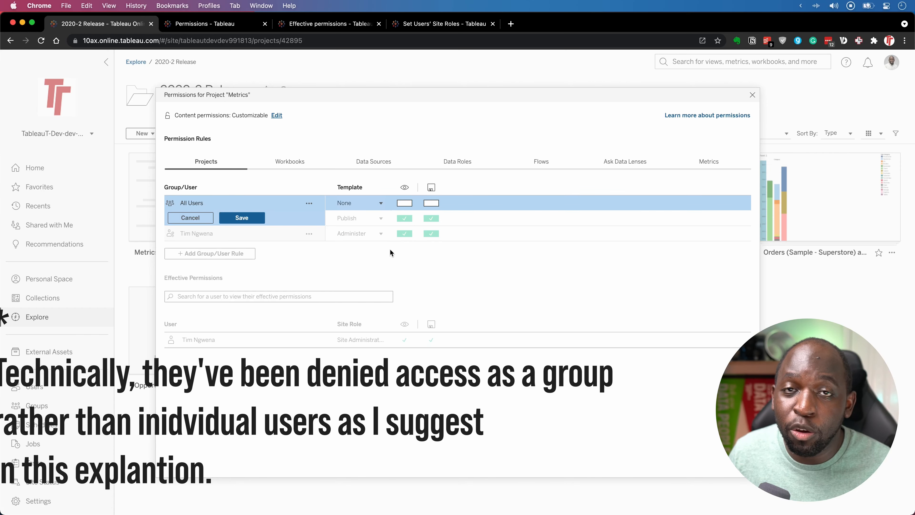
left_click(252, 218)
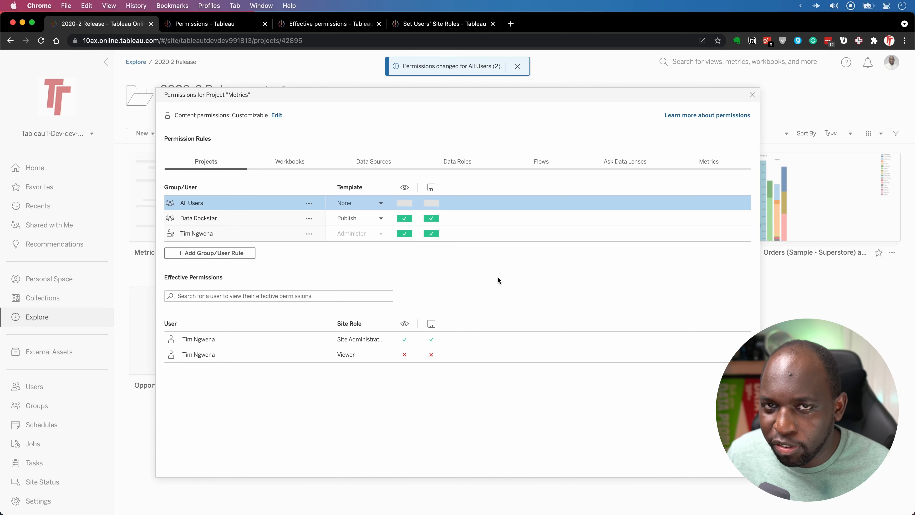
After rechecking the evaluation flowchart, set the Data Rockstar group to Denied and save.
left_click(335, 24)
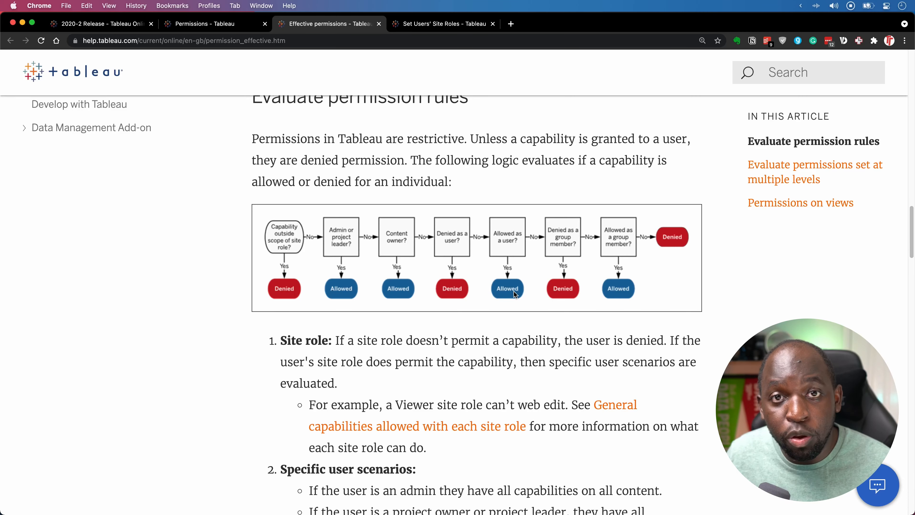
left_click(128, 24)
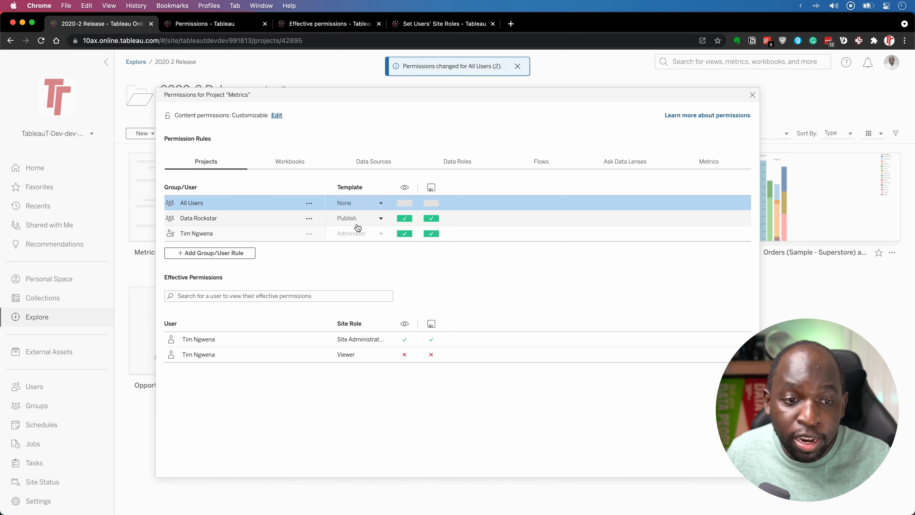
left_click(380, 217)
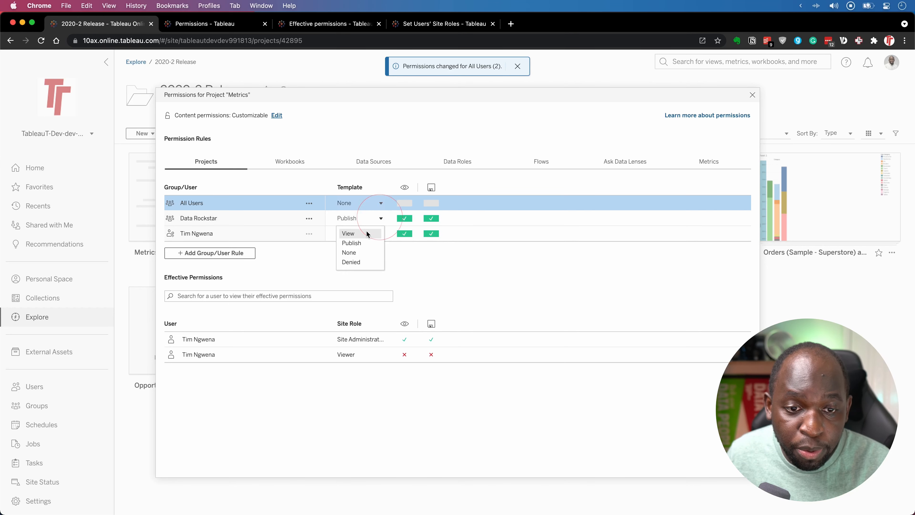
left_click(360, 262)
left_click(260, 232)
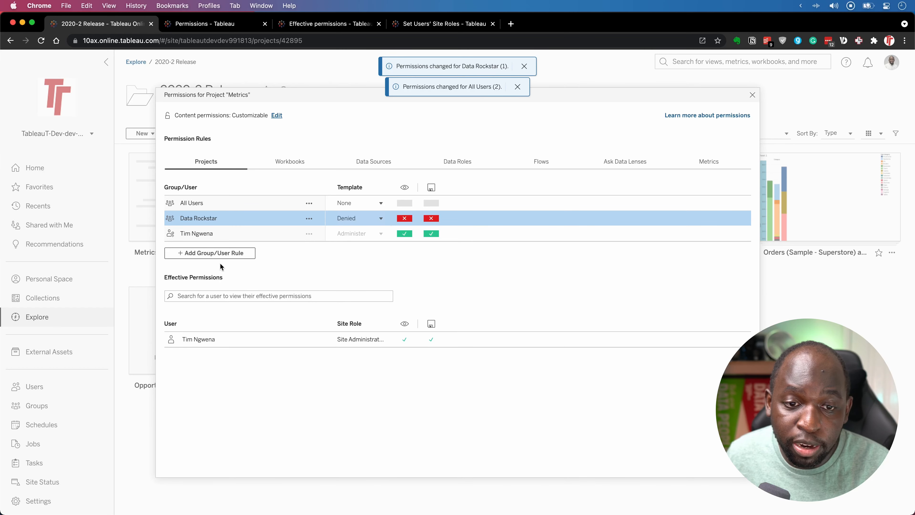
Add a rule for an individual user on the Metrics project using the Publish template, and save it.
left_click(211, 252)
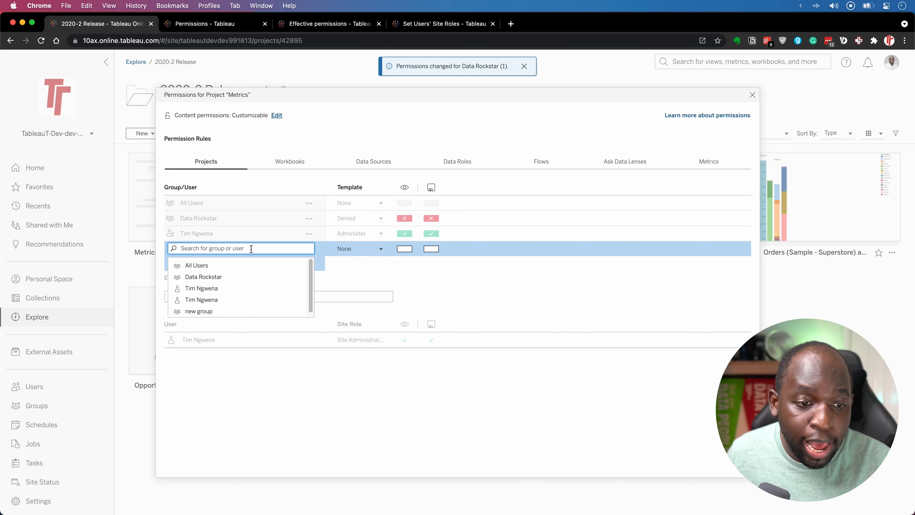
left_click(222, 296)
left_click(216, 252)
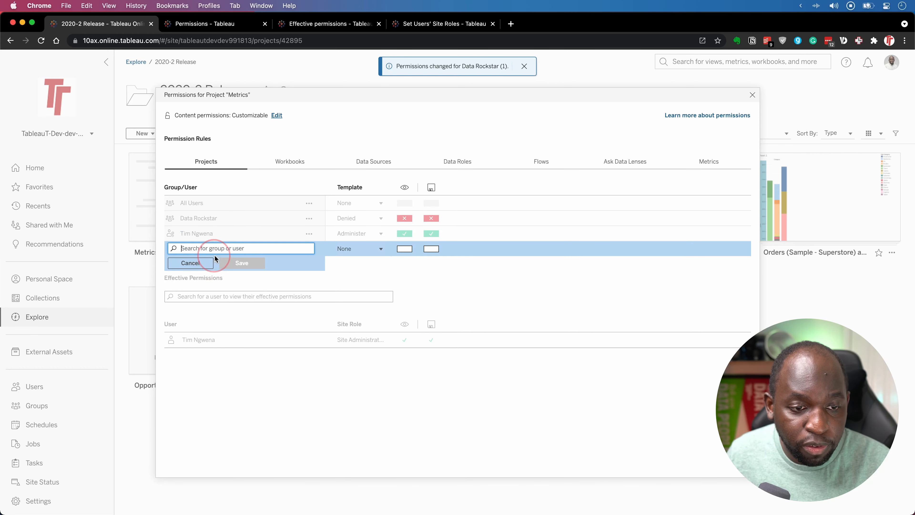
left_click(212, 288)
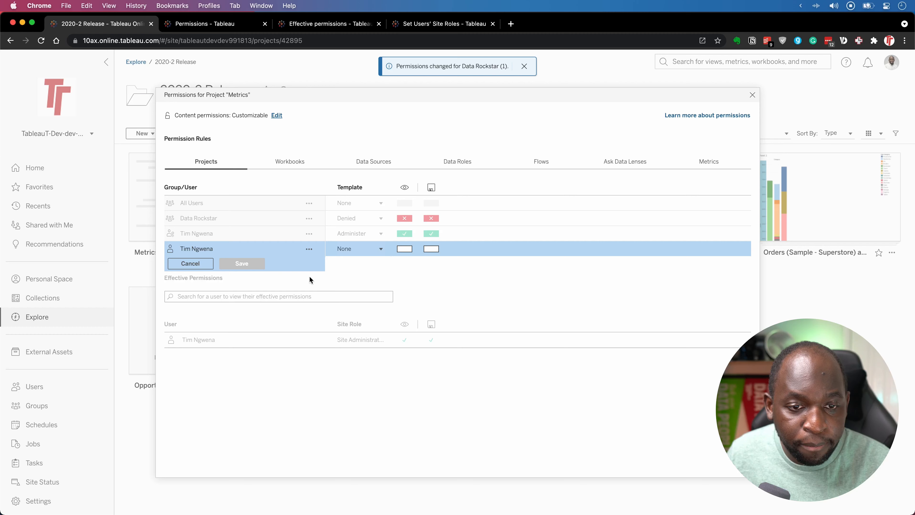
left_click(373, 249)
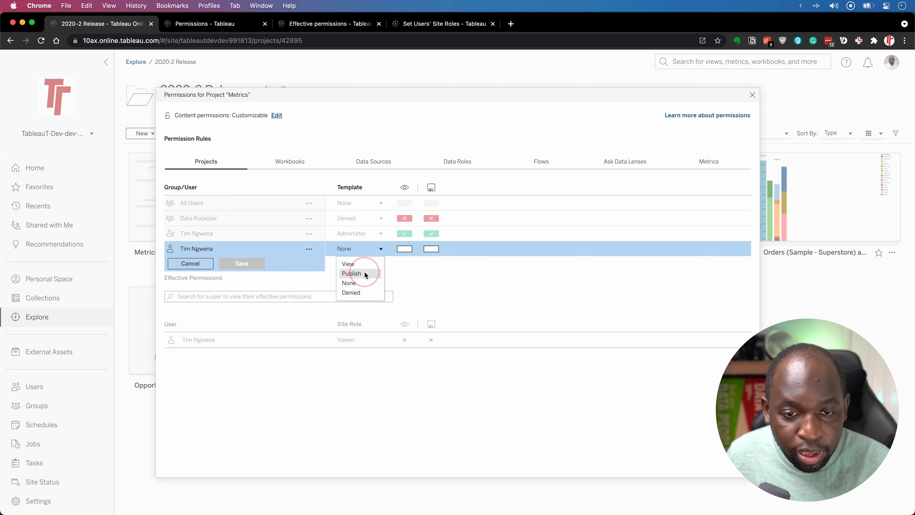
left_click(355, 273)
left_click(247, 267)
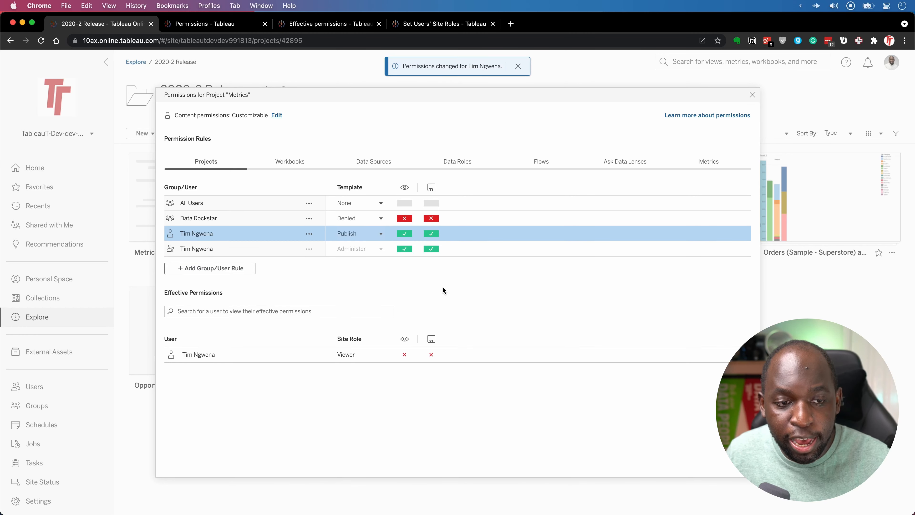
key("ctrl")
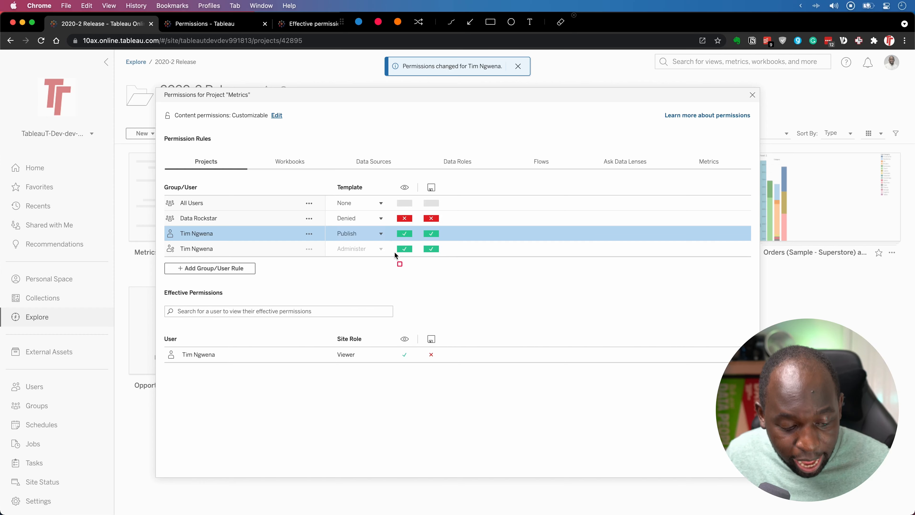
key("ctrl")
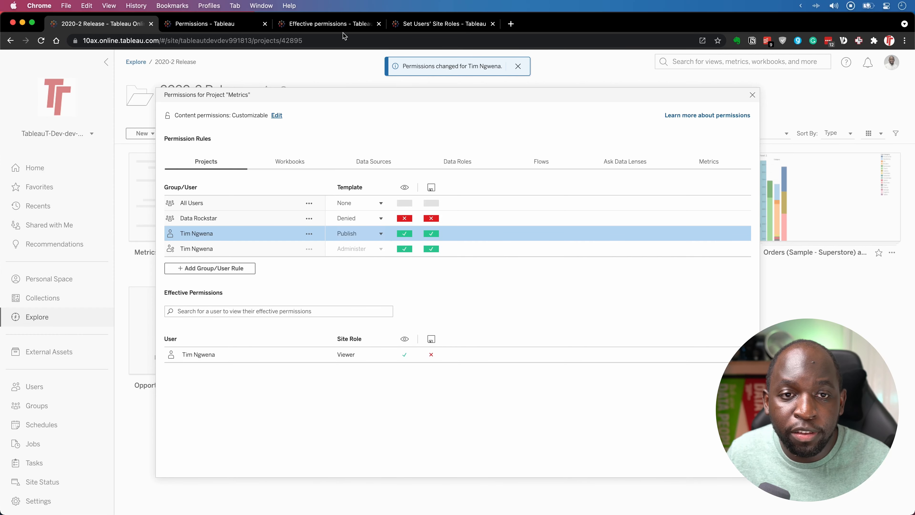
On the flowchart, frame the 'Denied as a group member' and 'Allowed as a group member' steps in red, then clear them.
key("ctrl+Tab")
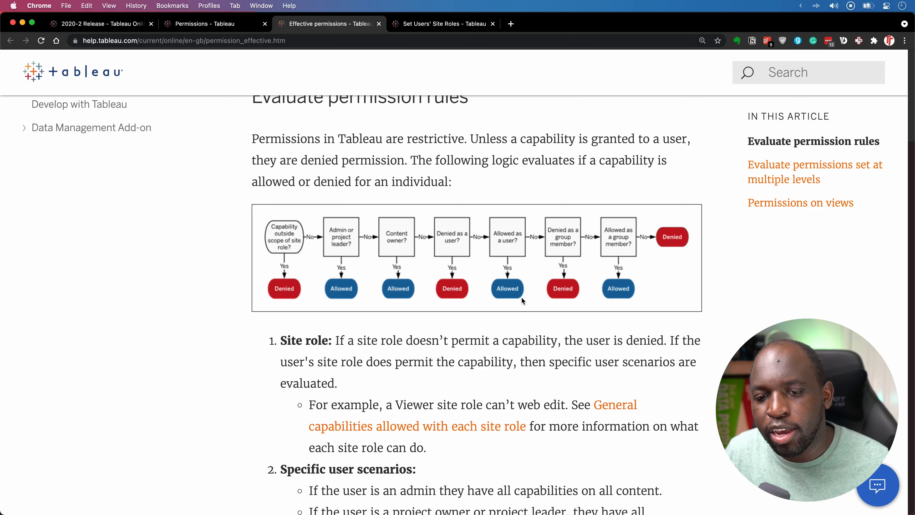
key("ctrl")
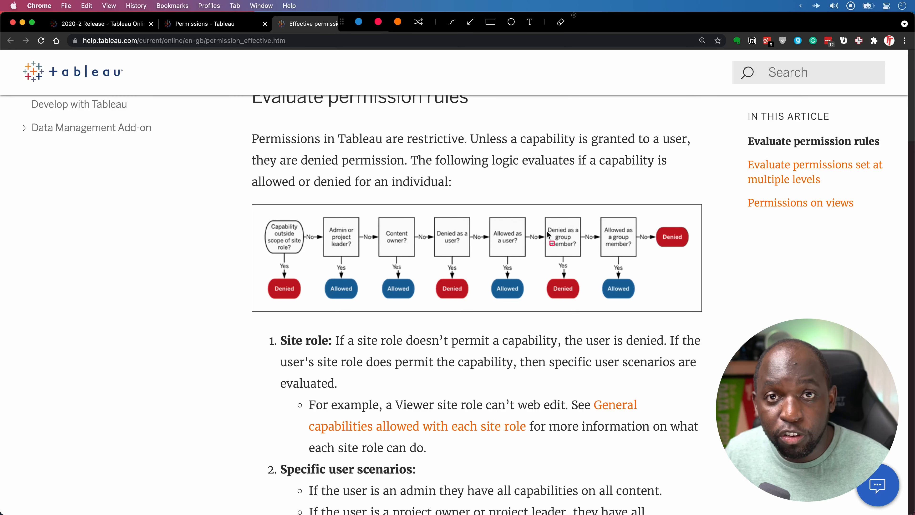
left_click_drag(539, 213, 586, 298)
left_click_drag(593, 206, 639, 311)
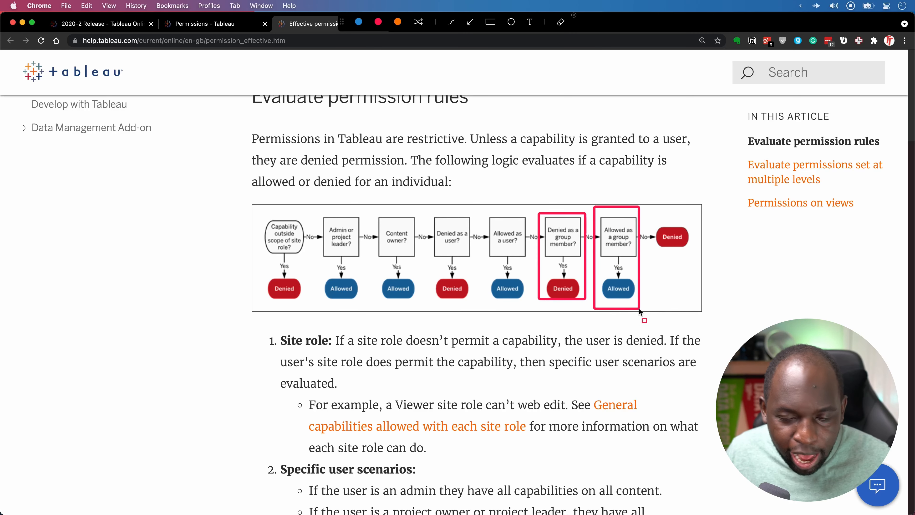
key("ctrl+a")
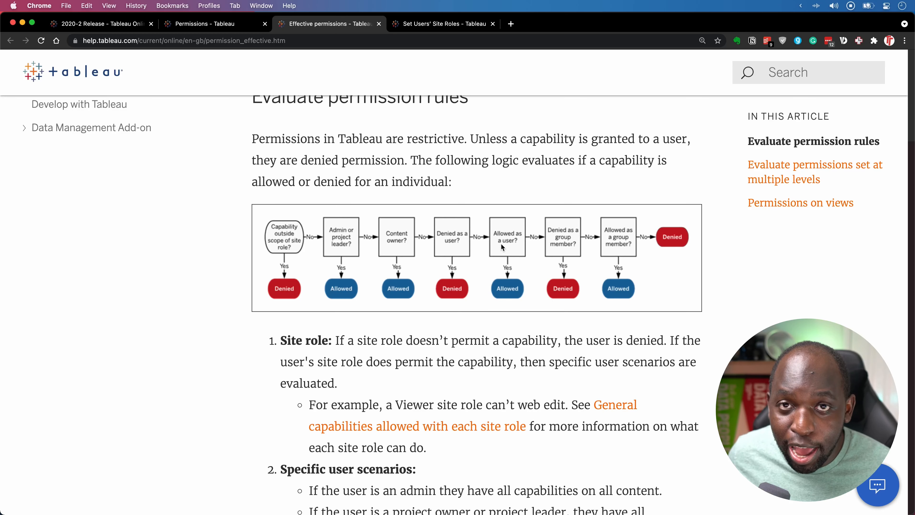
Frame the flowchart's final Denied outcome in red, then return to the Metrics project permissions.
key("ctrl")
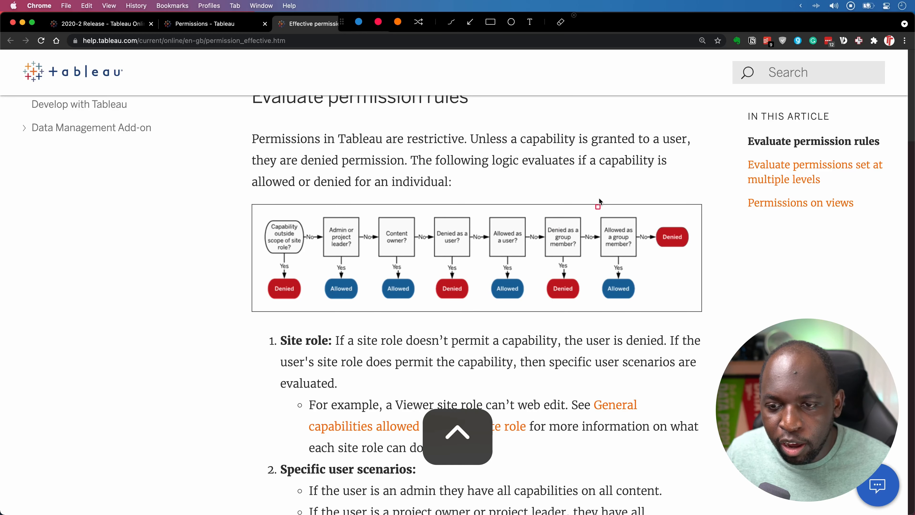
left_click_drag(643, 211, 700, 263)
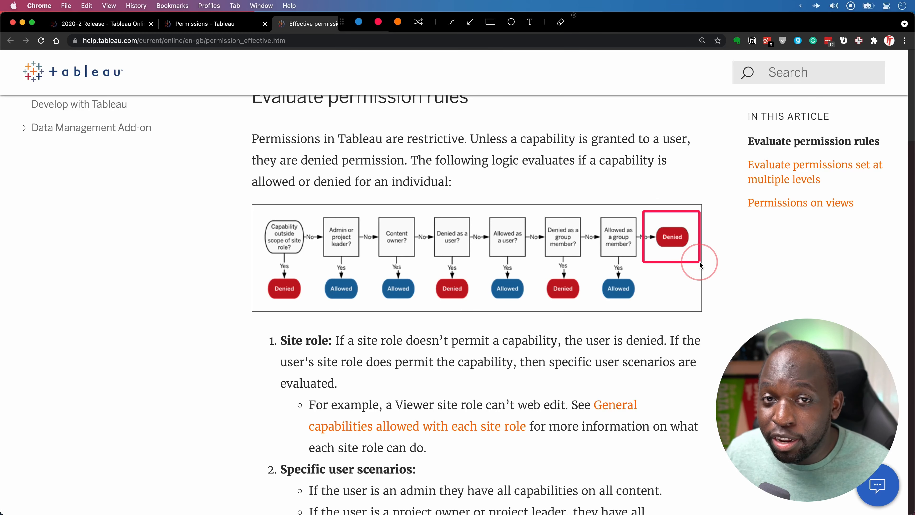
key("ctrl")
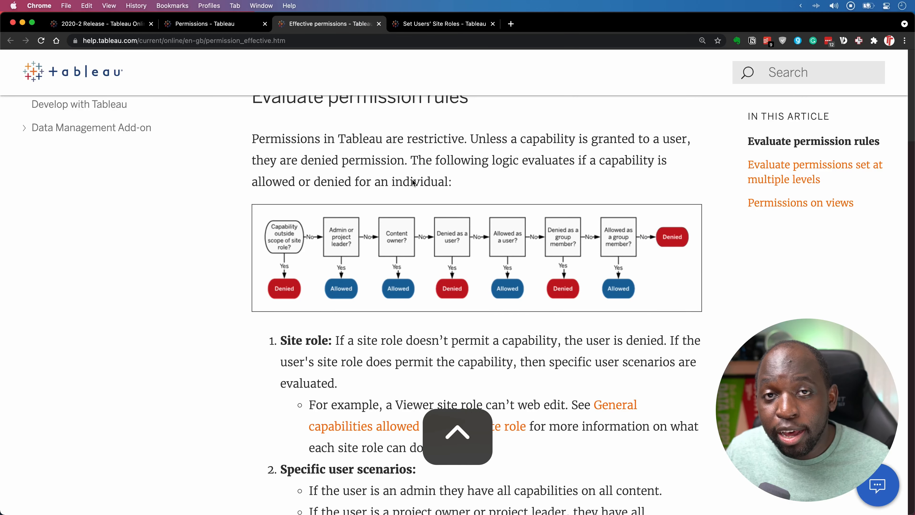
left_click(97, 26)
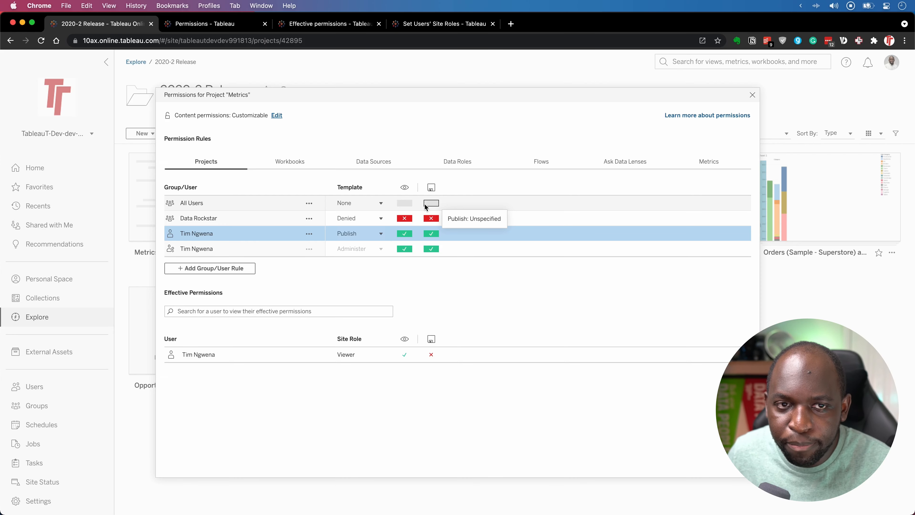
Switch back to the Effective permissions help article with the evaluation flowchart.
left_click(350, 24)
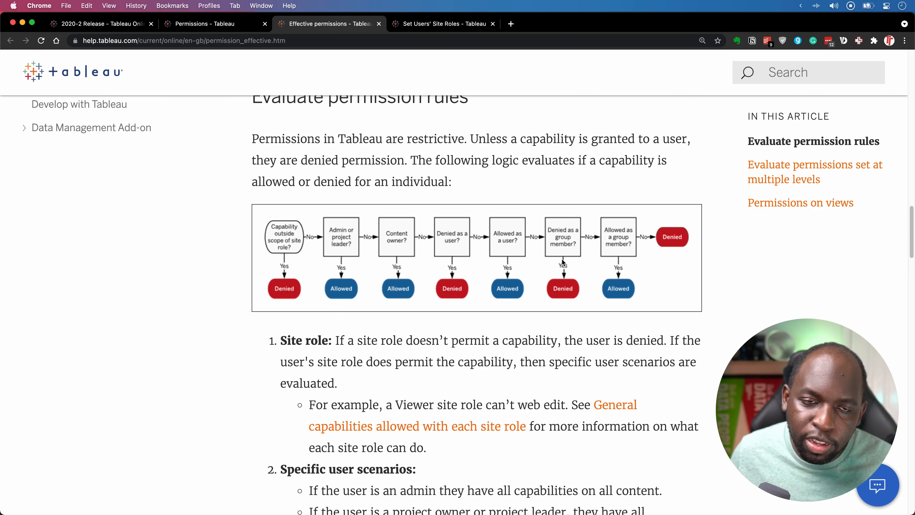
Zoom the help page out and scroll down to the multi-level permissions flowchart.
key("super+minus")
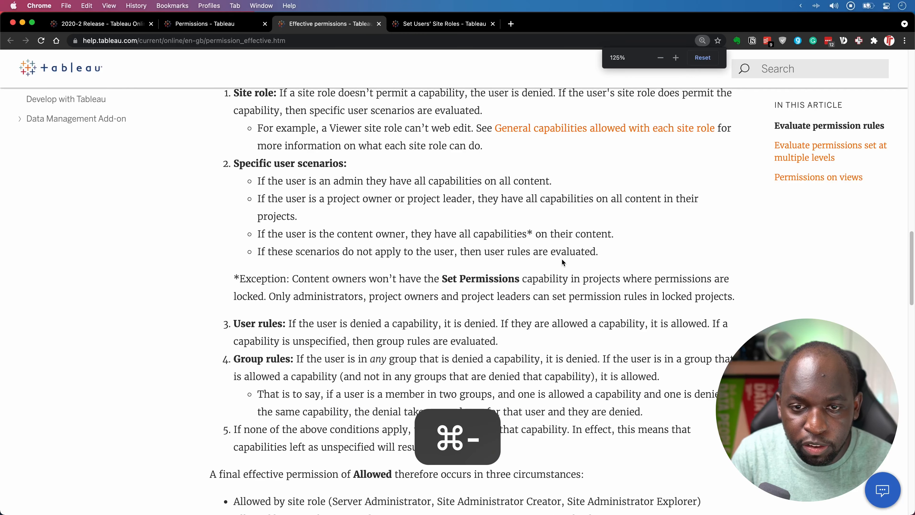
scroll(476, 238, "down", 15)
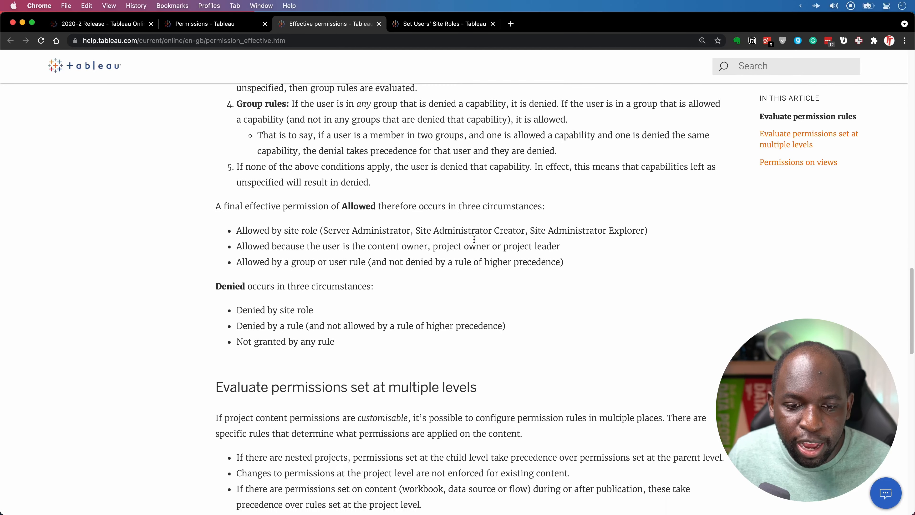
scroll(648, 267, "up", 4)
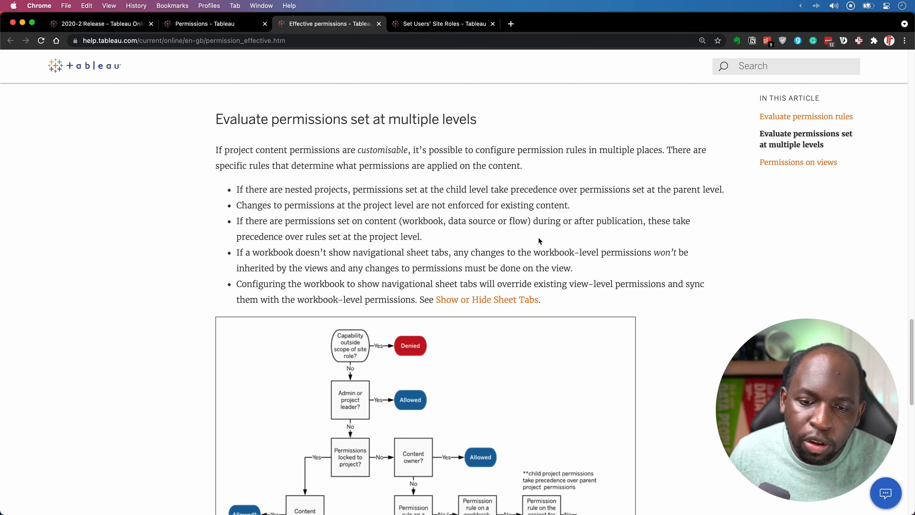
scroll(539, 237, "up", 5)
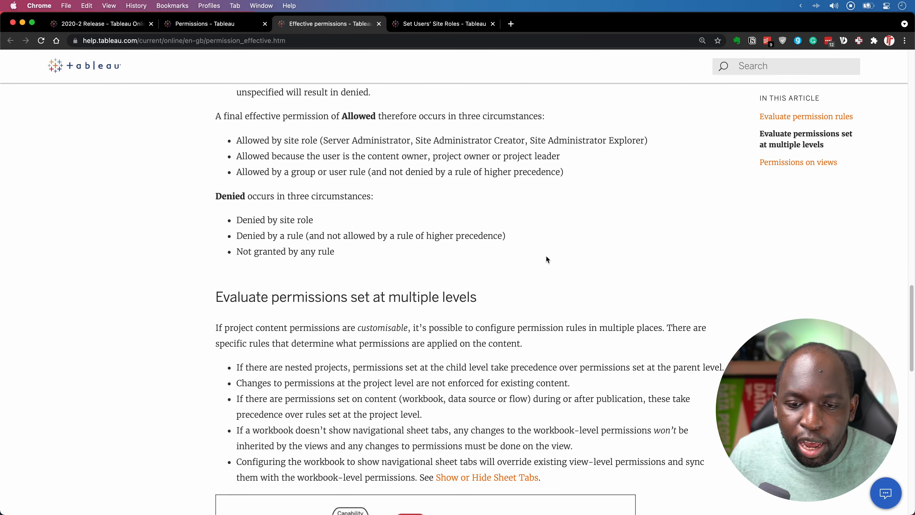
scroll(547, 257, "down", 10)
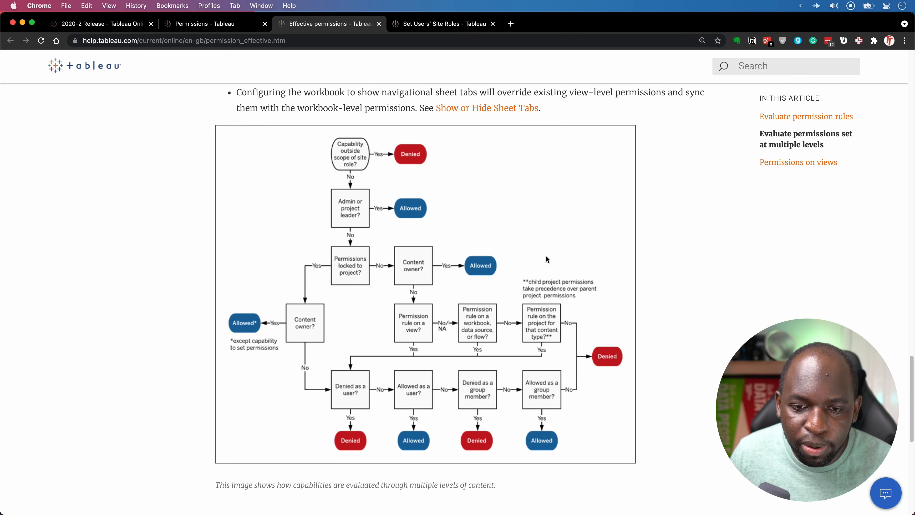
scroll(546, 258, "down", 1)
key("super")
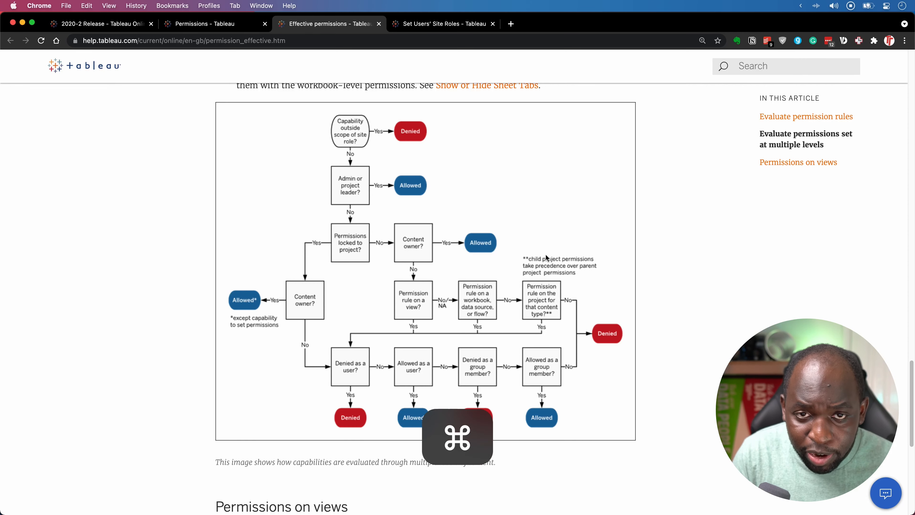
Zoom back in and frame the 'Capability outside scope of site role?' step in red.
key("super+equal")
scroll(545, 258, "down", 2)
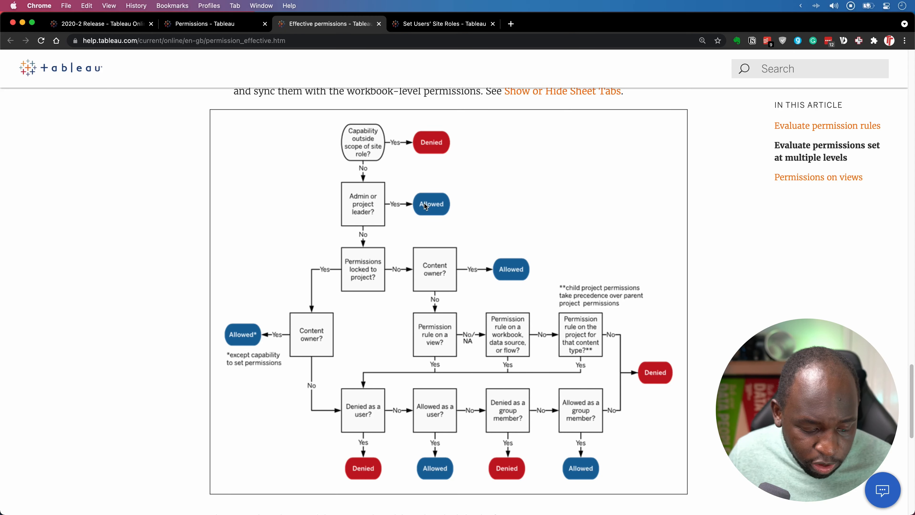
key("ctrl")
left_click_drag(331, 112, 391, 168)
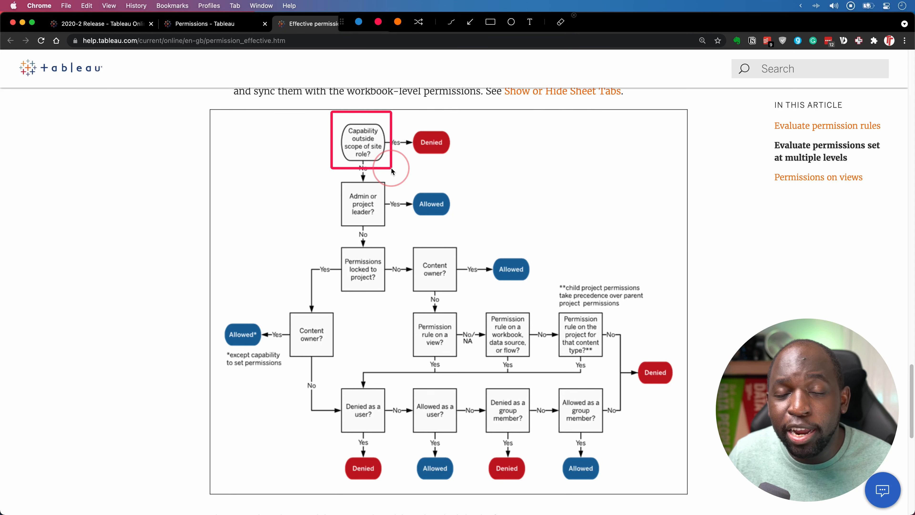
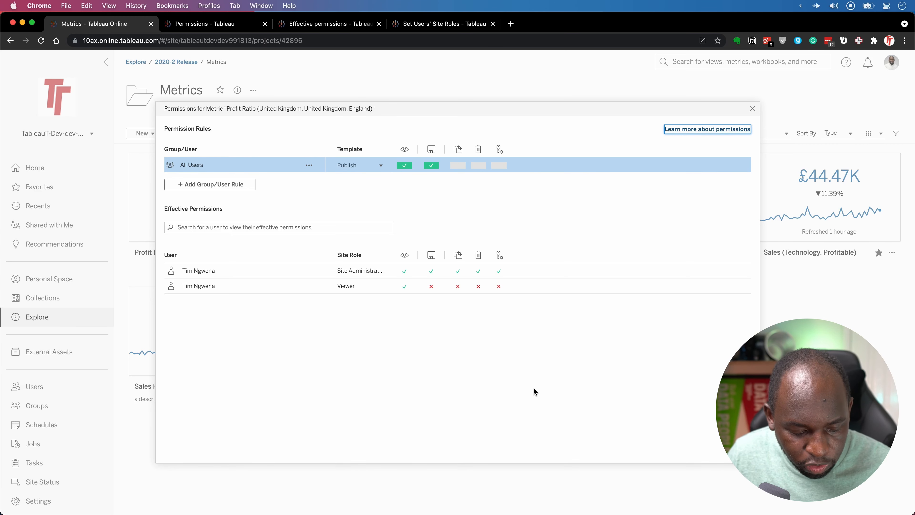
Close the metric's Permissions dialog to get back to the seven Metrics project cards.
key("ctrl")
left_click(494, 23)
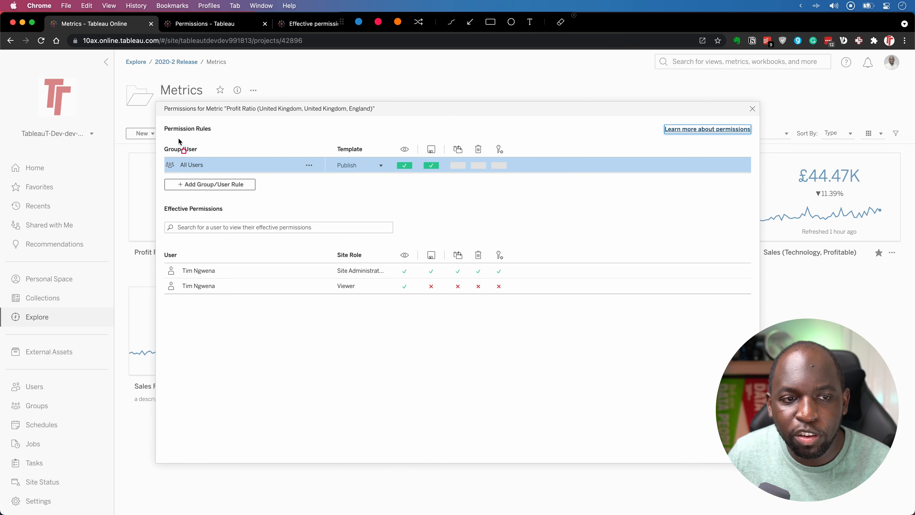
mouse_move(167, 118)
left_mouse_down()
mouse_move(227, 155)
mouse_move(709, 155)
left_mouse_up()
key("ctrl+a")
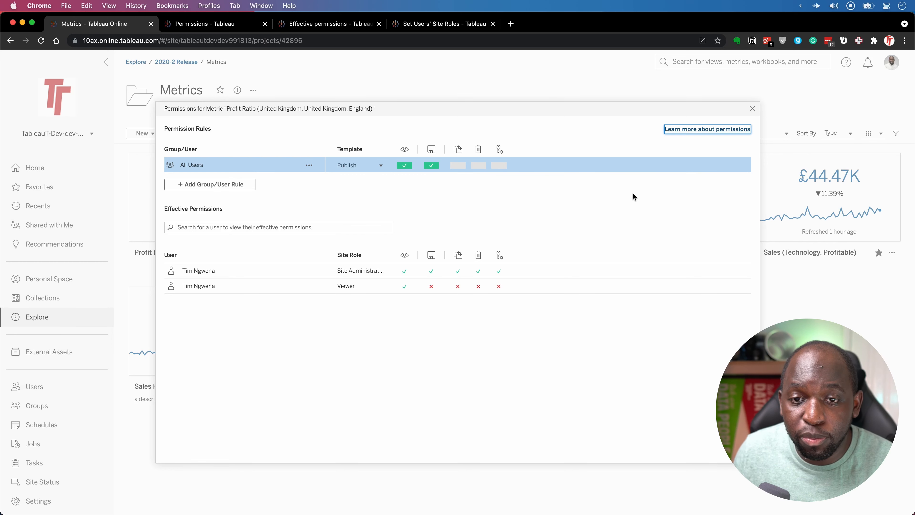
left_click(752, 108)
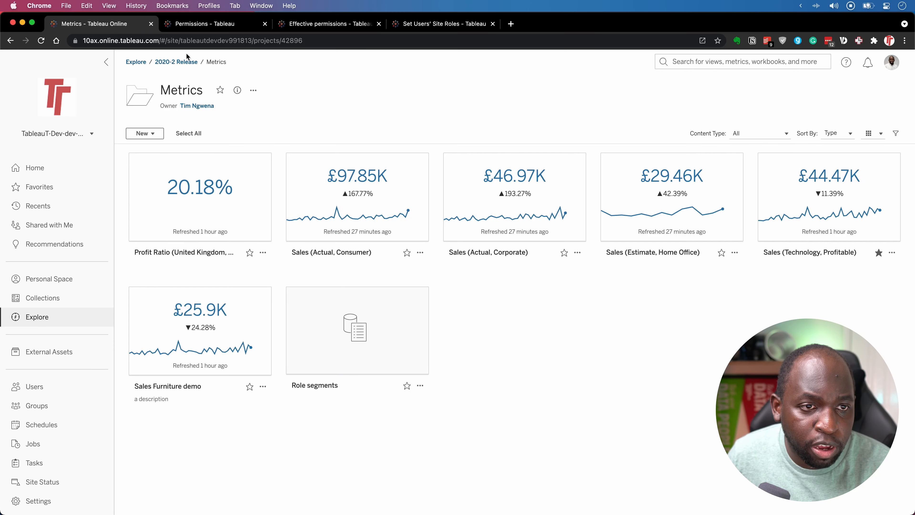
Go to the 2020-2 Release project and open the Opportunities+ data source permissions.
left_click(182, 62)
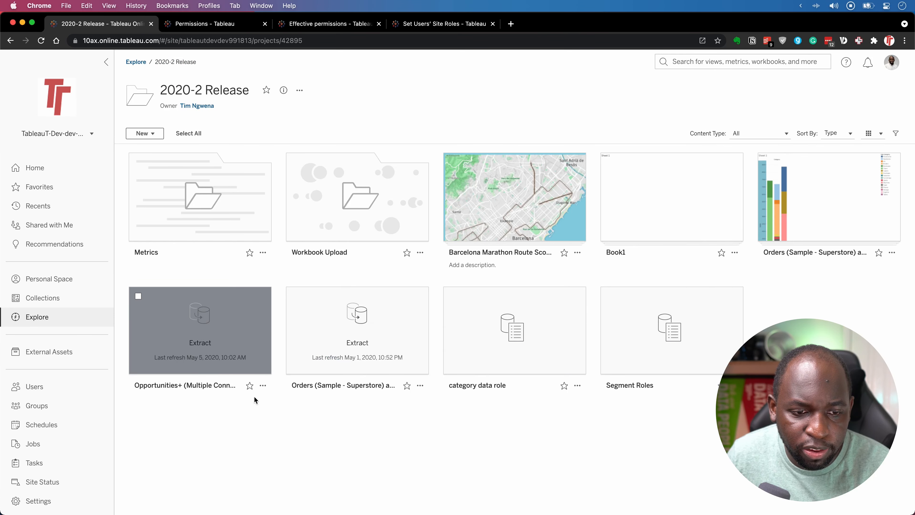
left_click(263, 385)
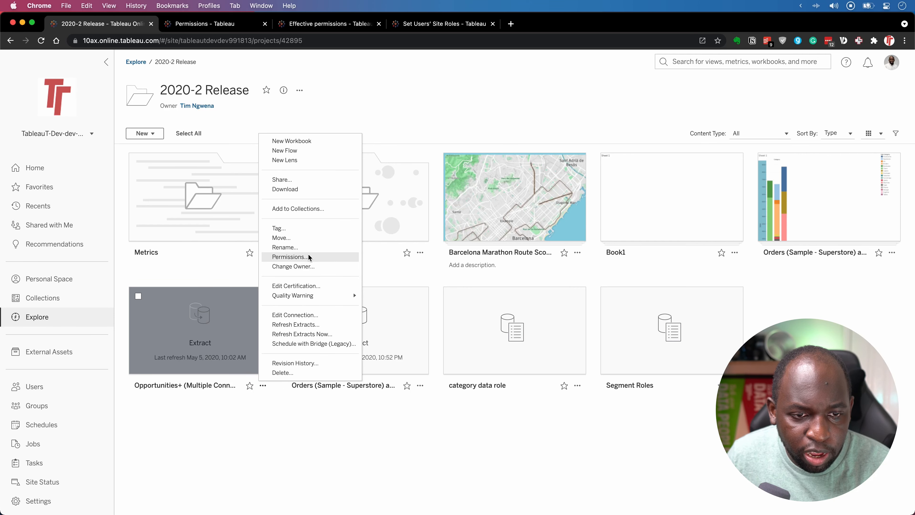
left_click(304, 257)
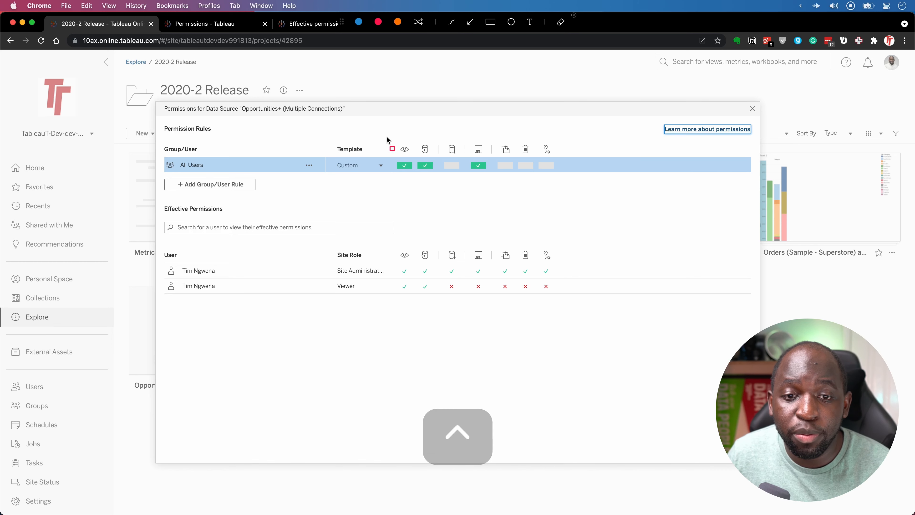
Review the Opportunities+ permission rules, then close the dialog.
left_click_drag(382, 136, 578, 180)
key("ctrl")
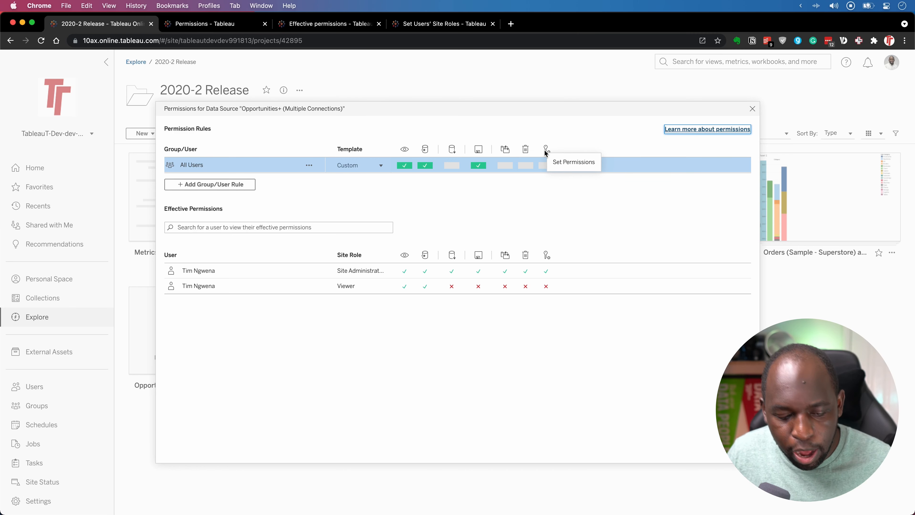
key("ctrl")
left_click_drag(534, 138, 549, 153)
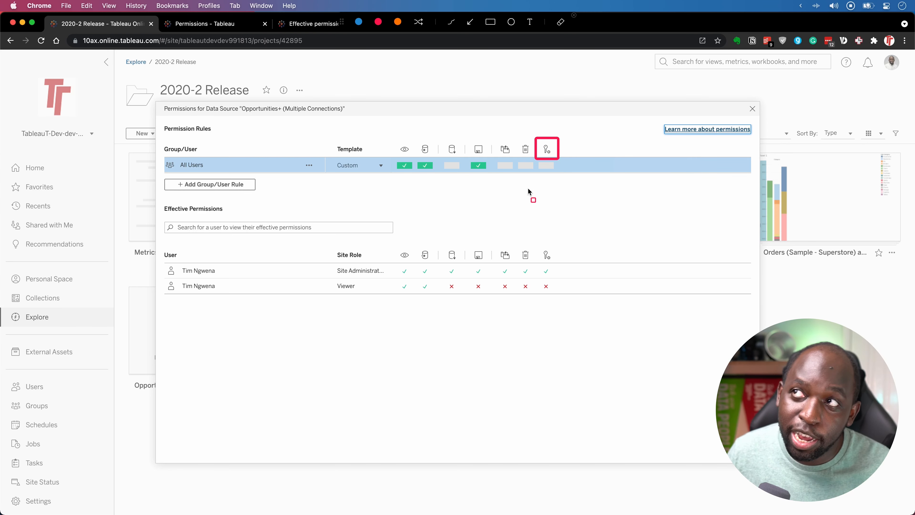
key("ctrl")
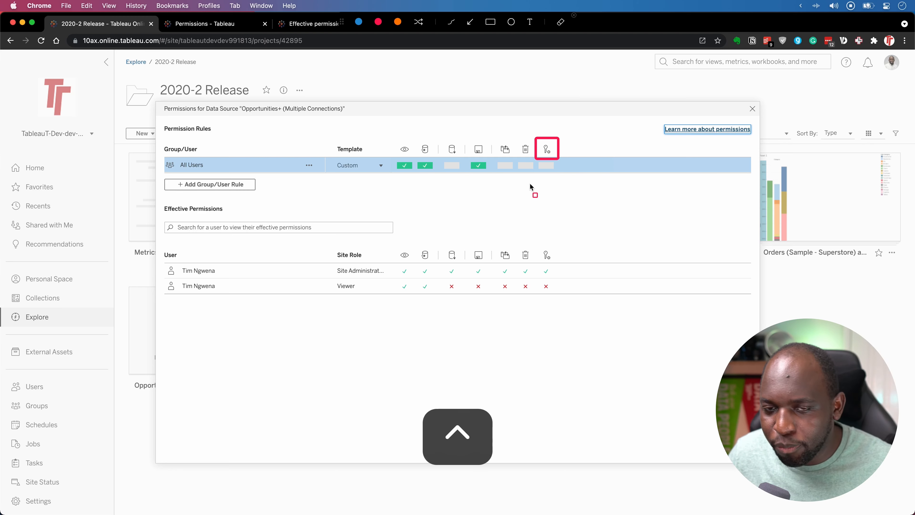
key("Escape")
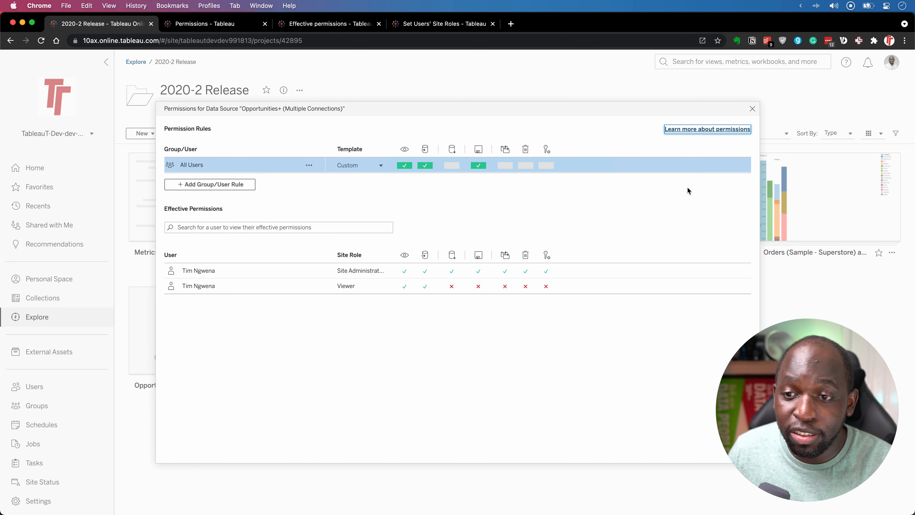
left_click(753, 109)
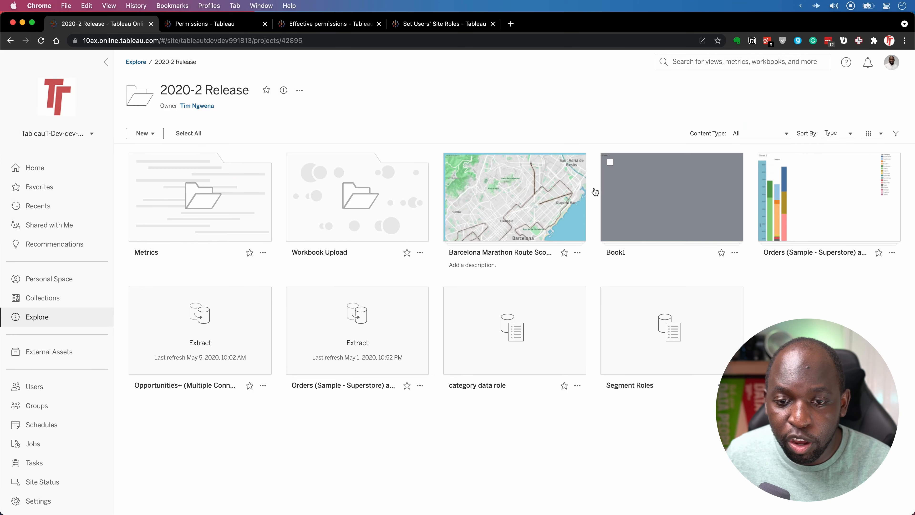
Open the Barcelona Marathon Route Scoute 2016 workbook's permissions and highlight its rules.
left_click(577, 252)
left_click(619, 373)
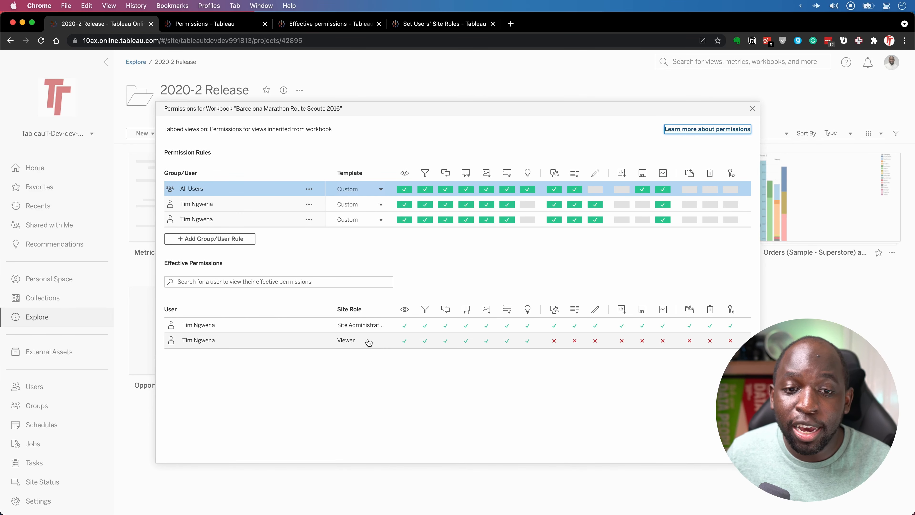
key("ctrl")
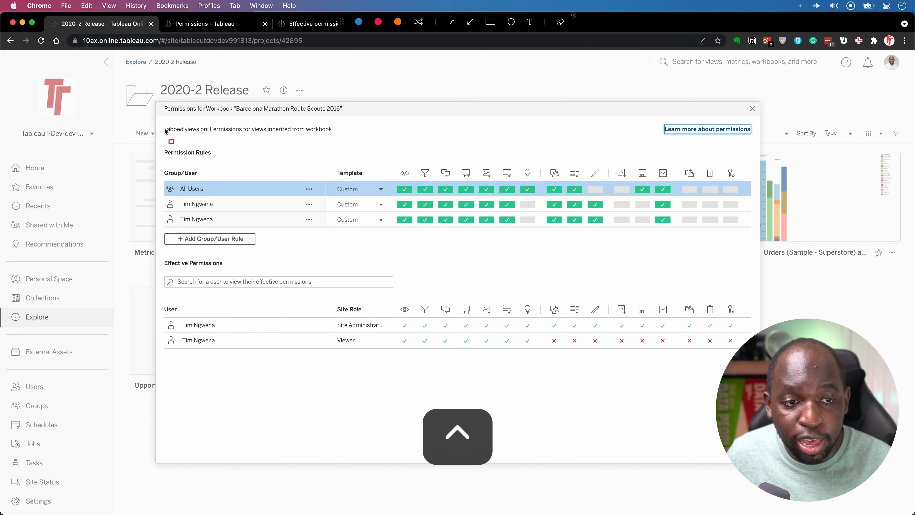
mouse_move(158, 132)
left_mouse_down()
mouse_move(230, 148)
mouse_move(724, 157)
left_mouse_up()
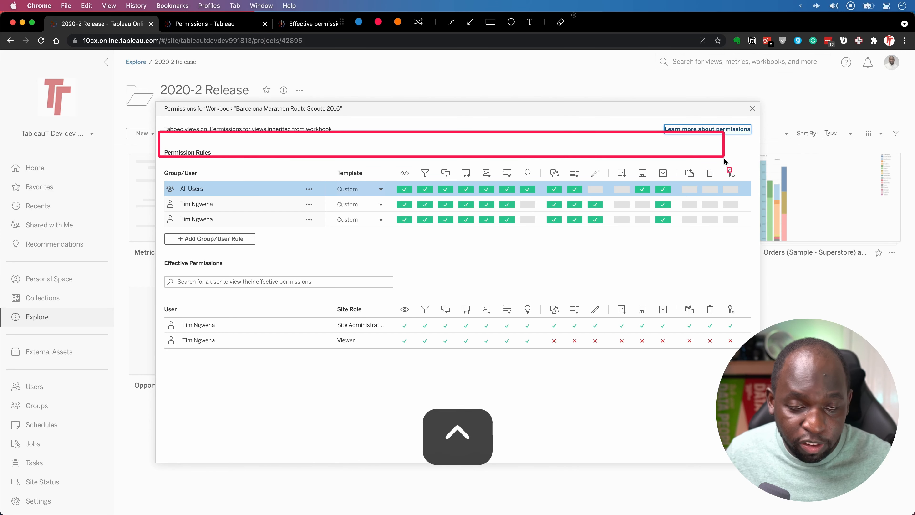
key("ctrl")
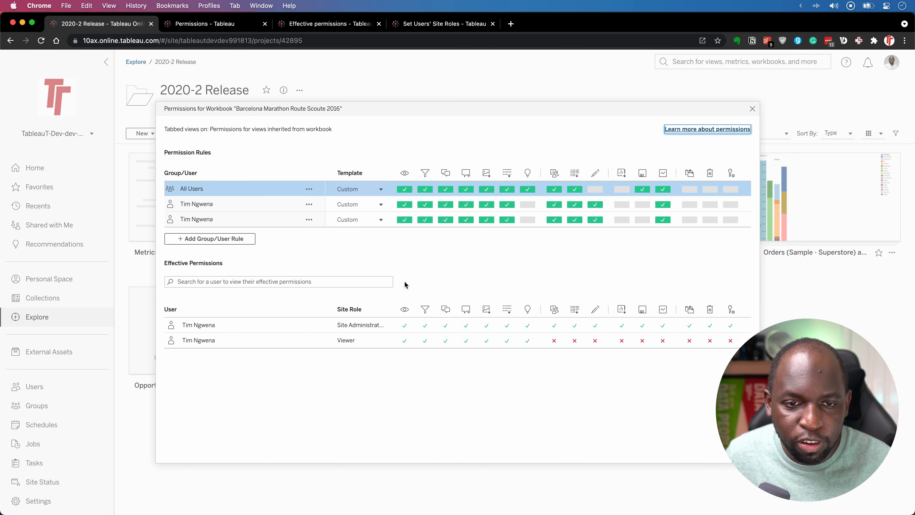
Inspect the All Users Custom rule and bring up its Template choices.
key("ctrl")
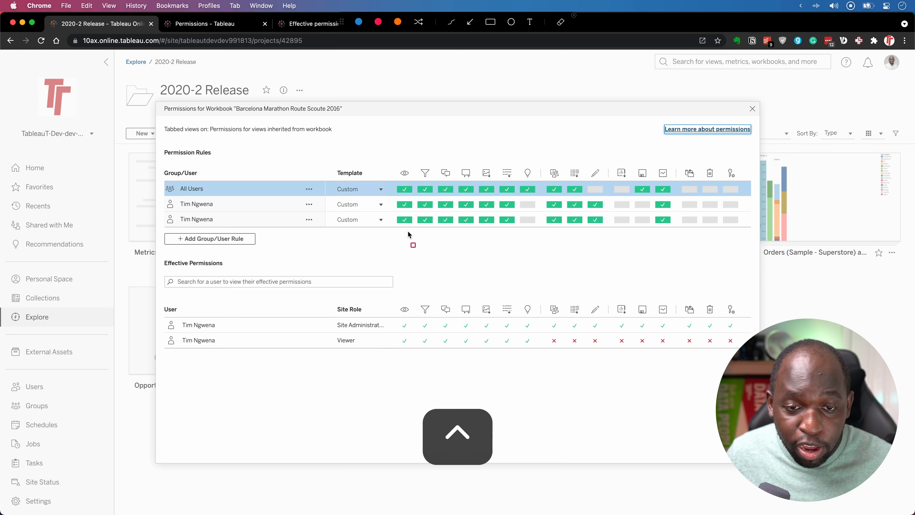
mouse_move(377, 157)
left_mouse_down()
mouse_move(470, 173)
mouse_move(759, 183)
left_mouse_up()
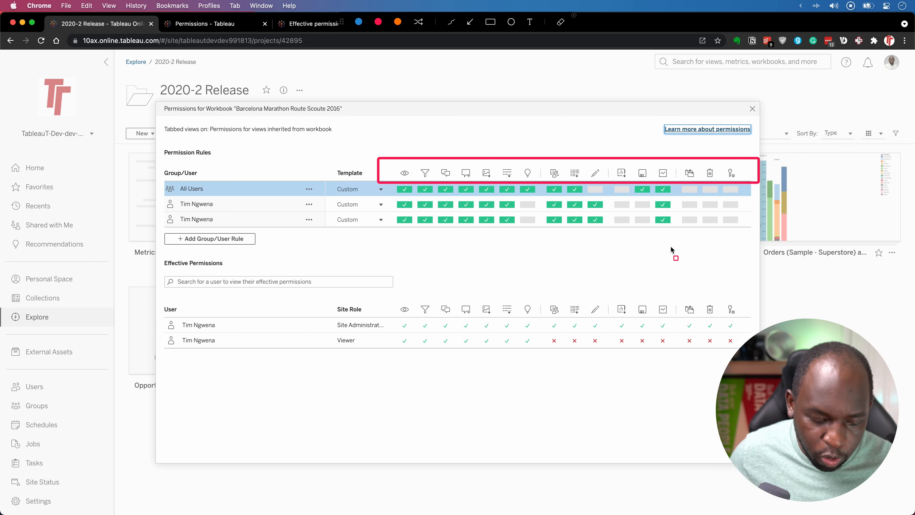
key("ctrl")
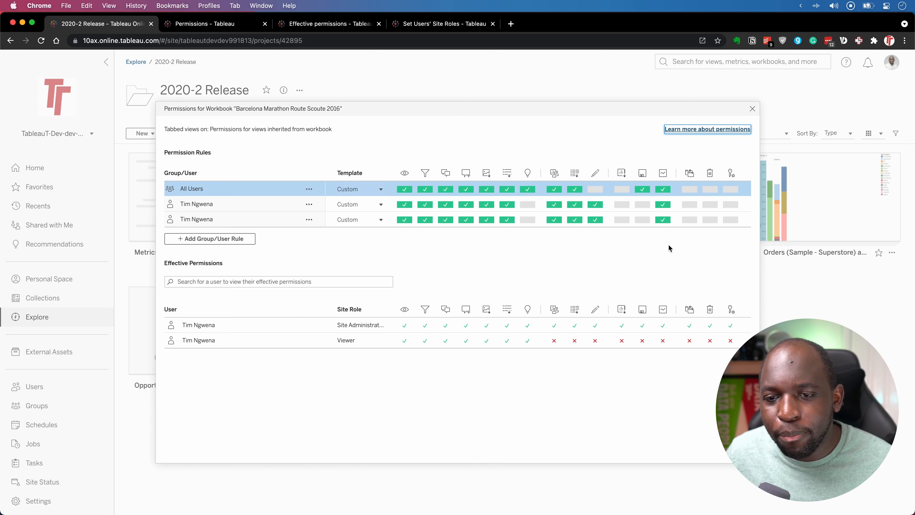
key("ctrl")
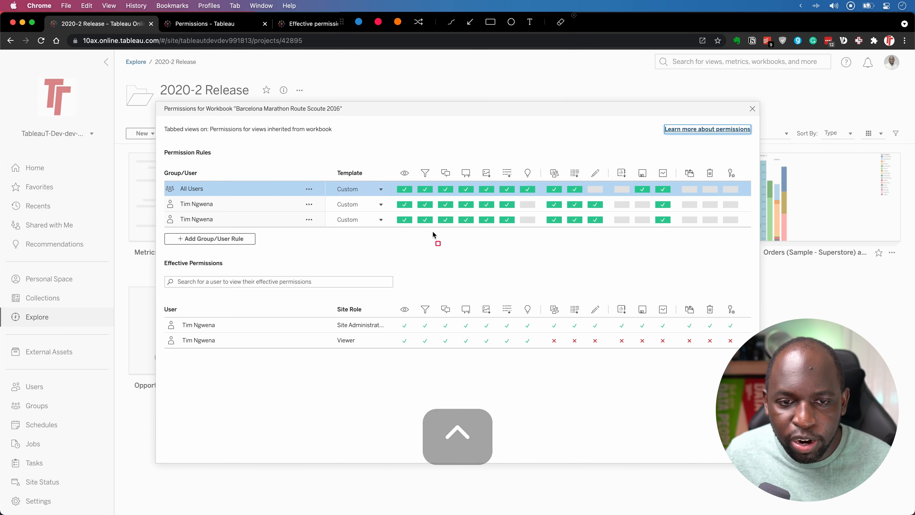
key("ctrl")
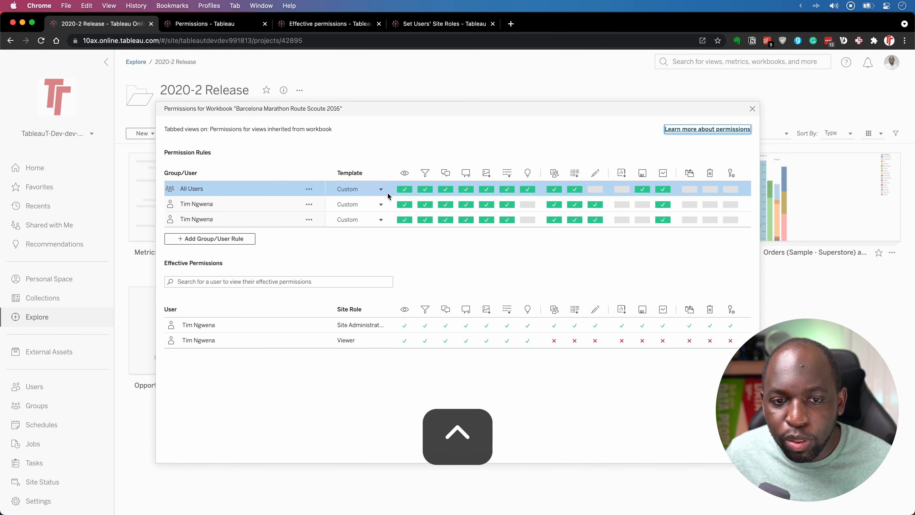
left_click(382, 191)
left_click(381, 191)
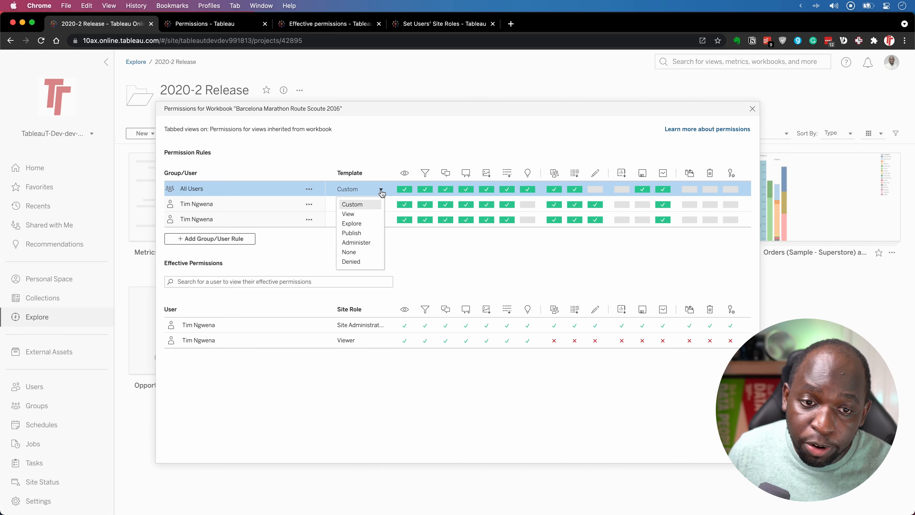
Try the Explore, View and Publish templates on the All Users rule.
left_click(361, 224)
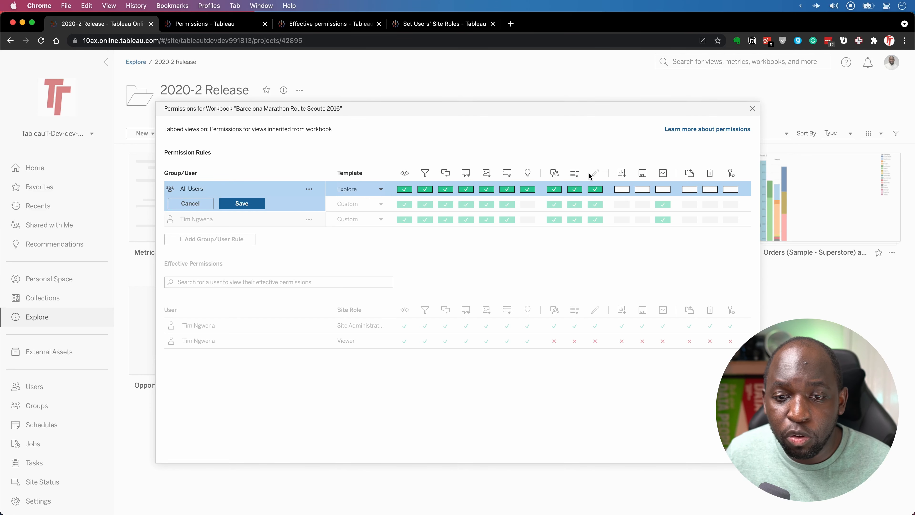
left_click(372, 189)
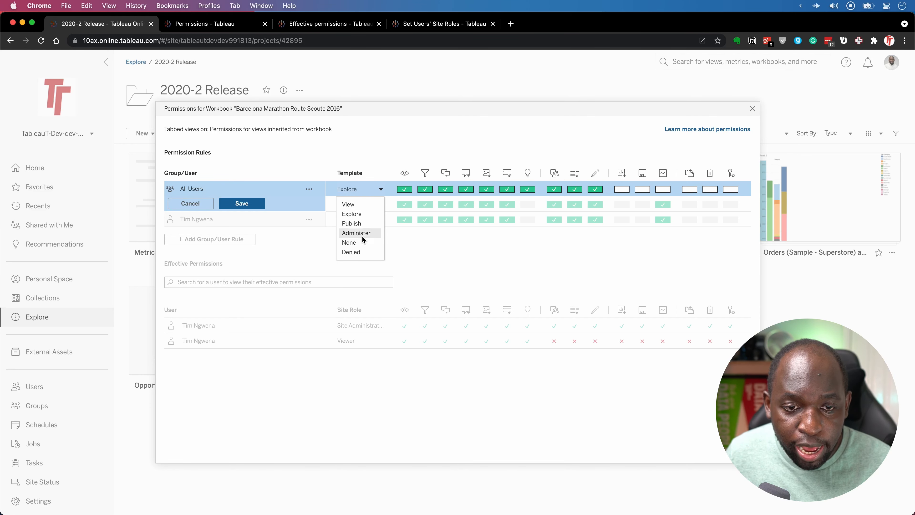
left_click(359, 204)
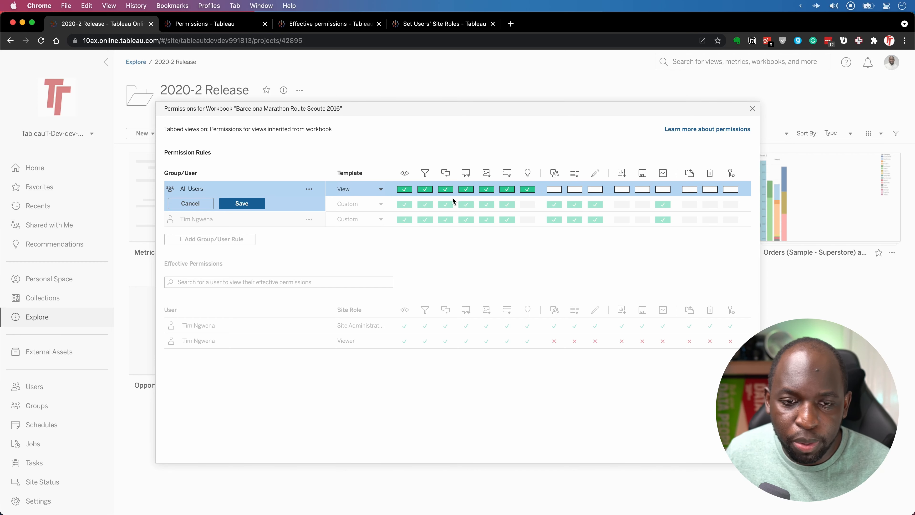
left_click(381, 191)
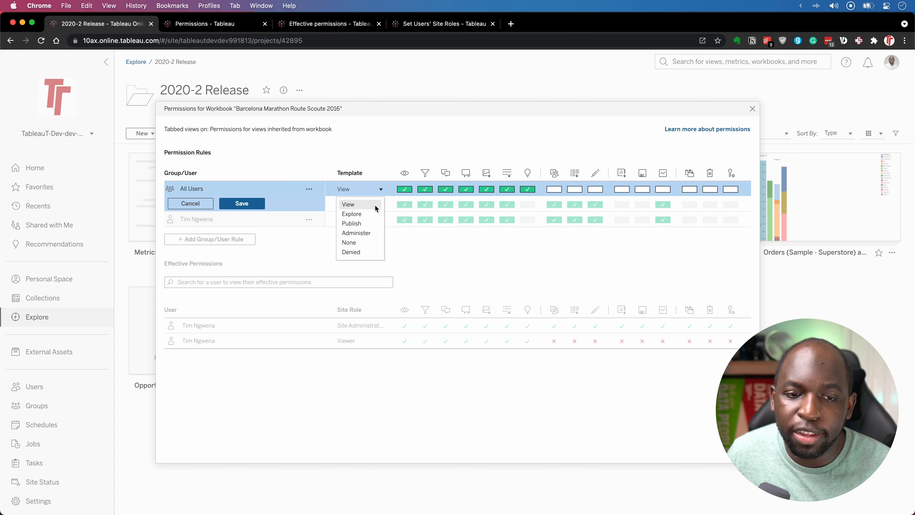
left_click(364, 223)
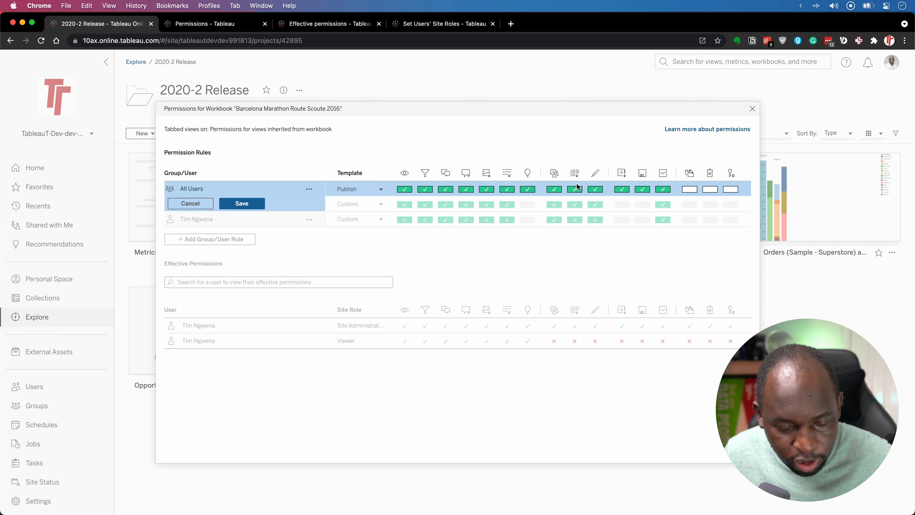
key("ctrl")
left_click_drag(609, 158, 672, 182)
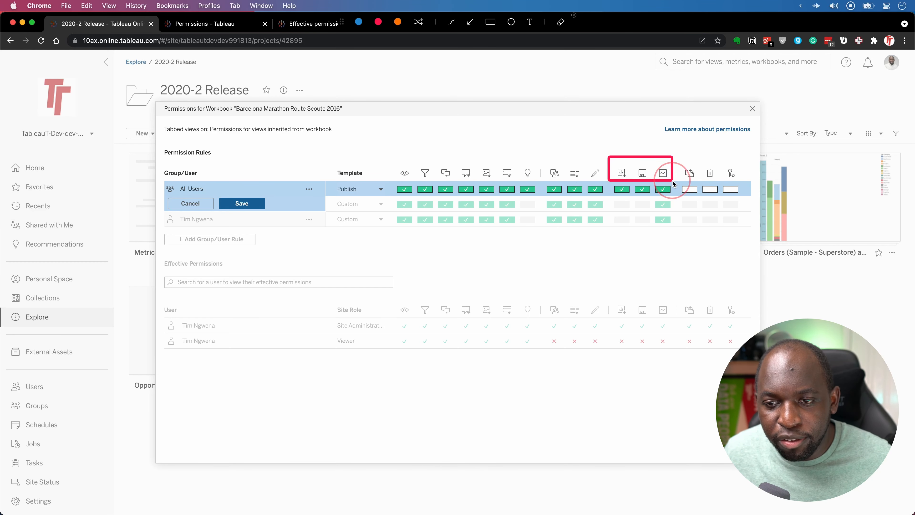
key("ctrl")
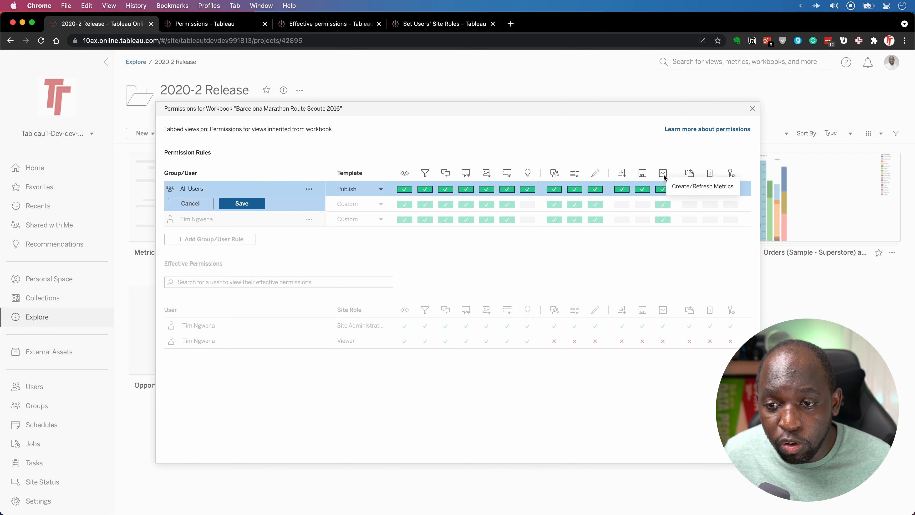
Try Administer, then set All Users to None and delete the rule.
left_click(380, 189)
left_click(358, 233)
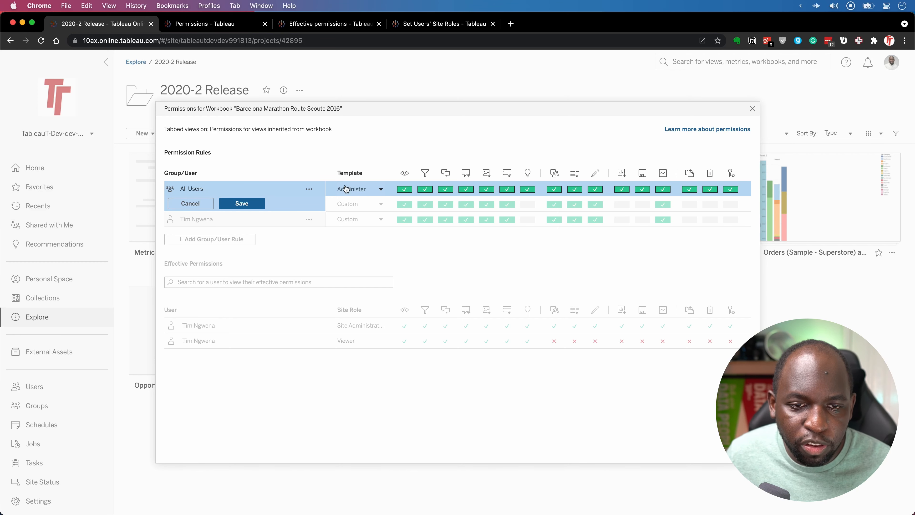
left_click(356, 189)
left_click(359, 242)
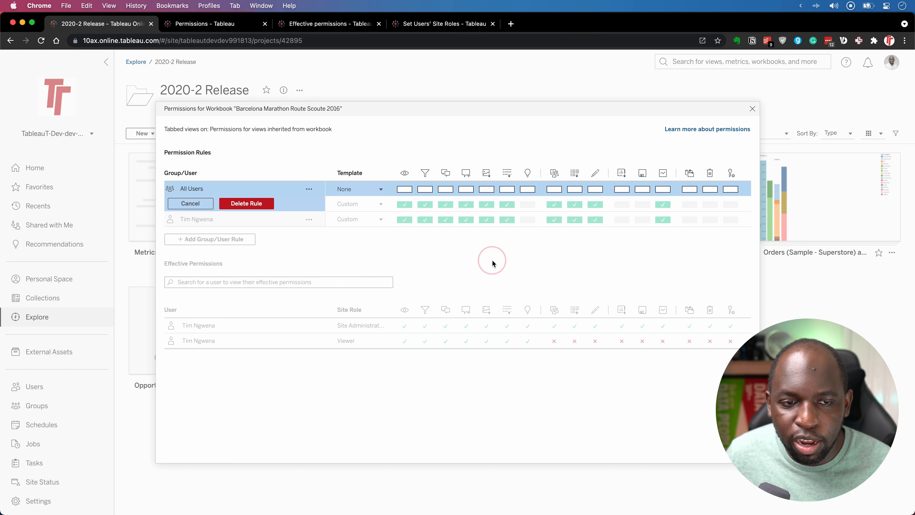
left_click(249, 206)
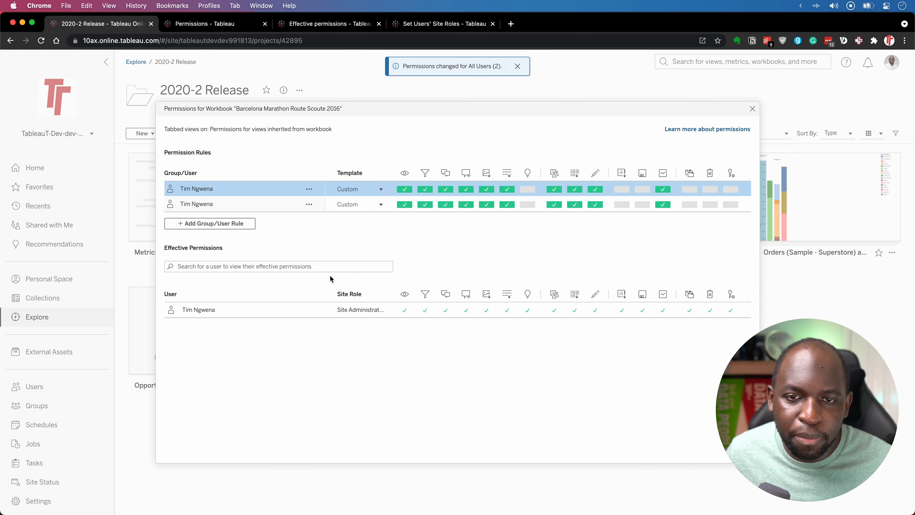
Add a new All Users rule with the View template, save it, and close the dialog.
left_click(220, 224)
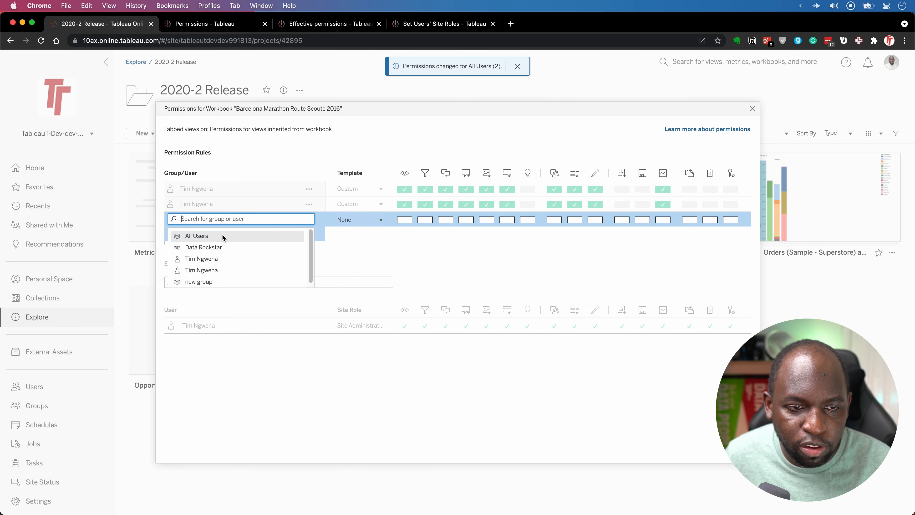
left_click(224, 236)
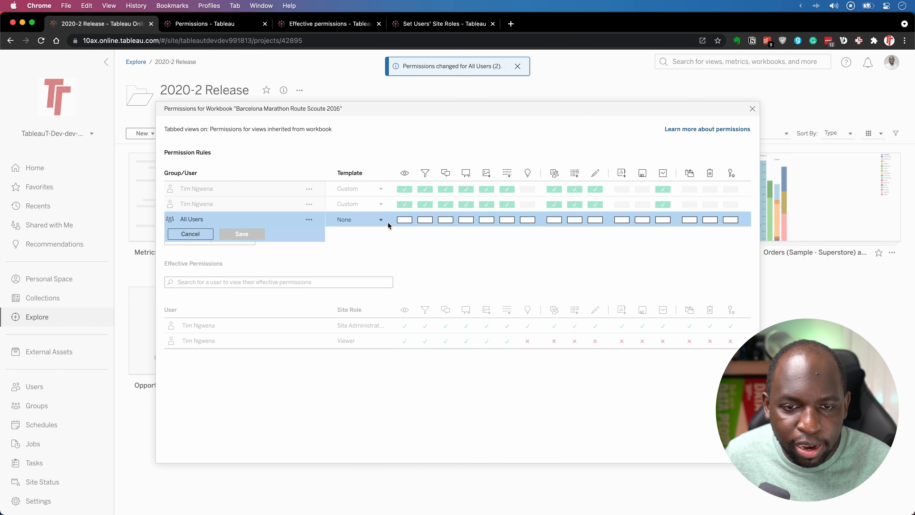
left_click(361, 221)
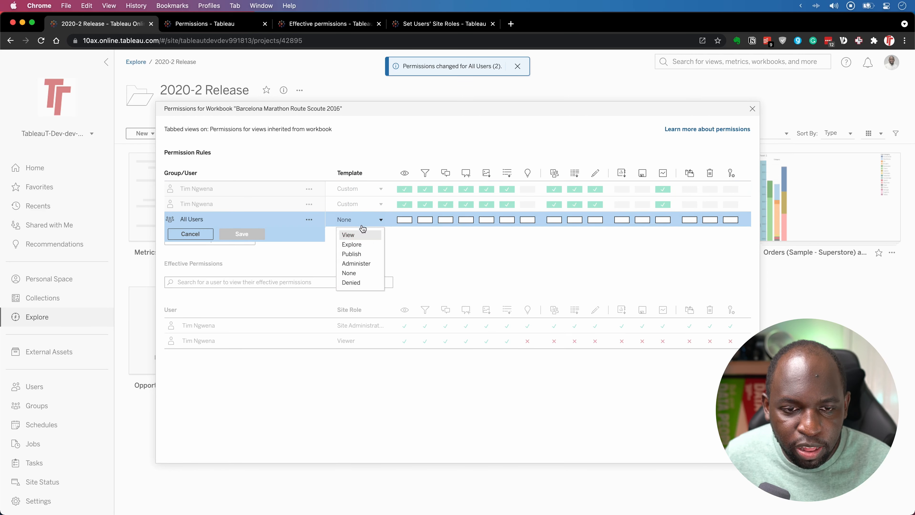
left_click(356, 244)
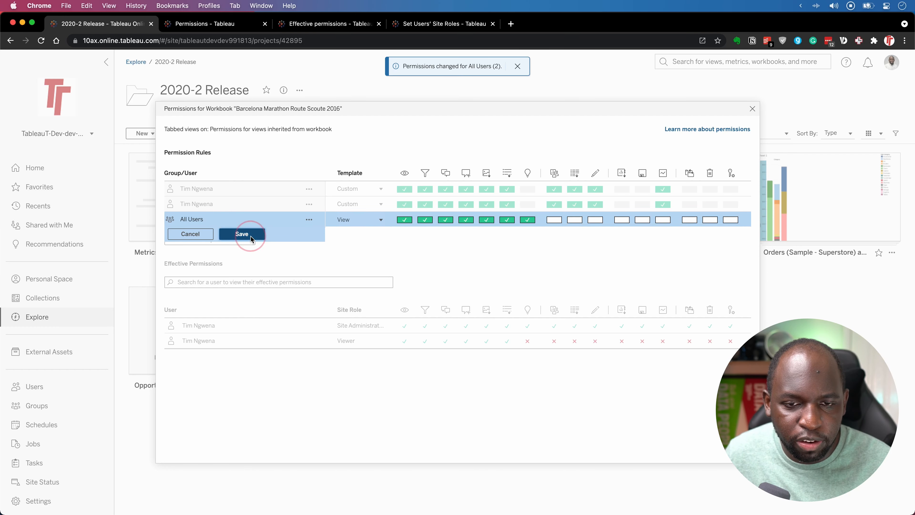
left_click(243, 234)
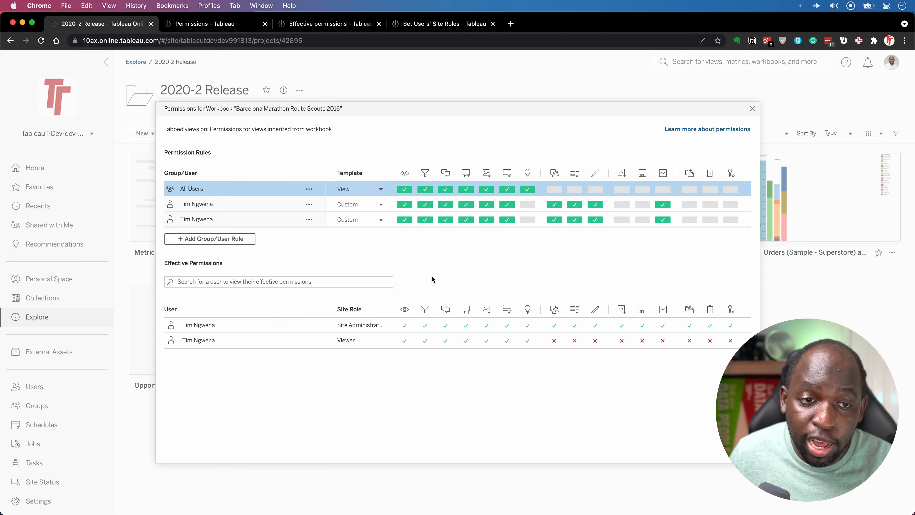
left_click(752, 108)
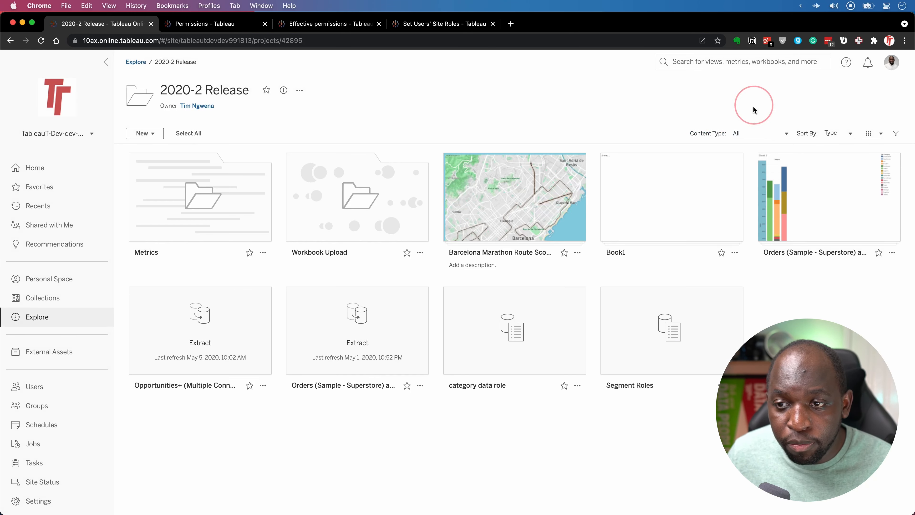